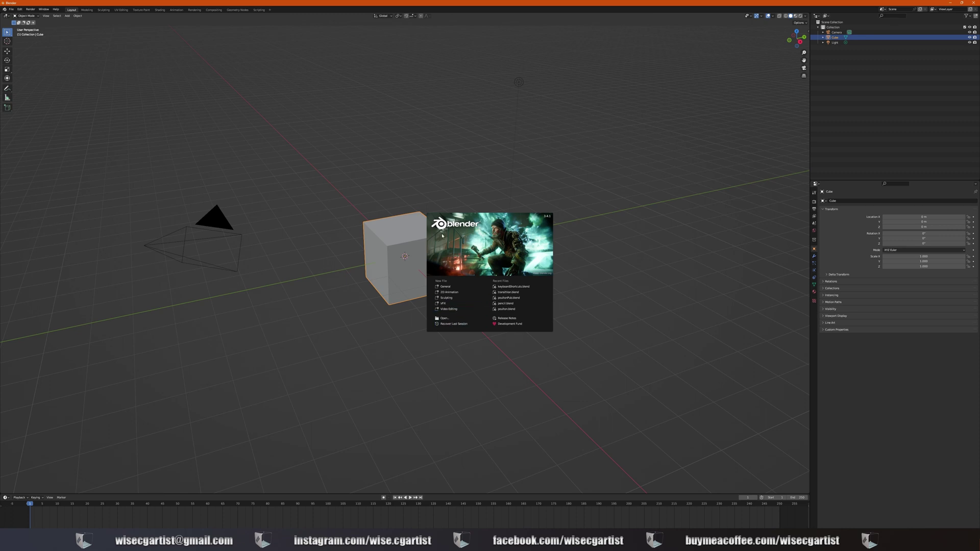
- Dismiss the startup splash by starting a new General file
left_click(449, 288)
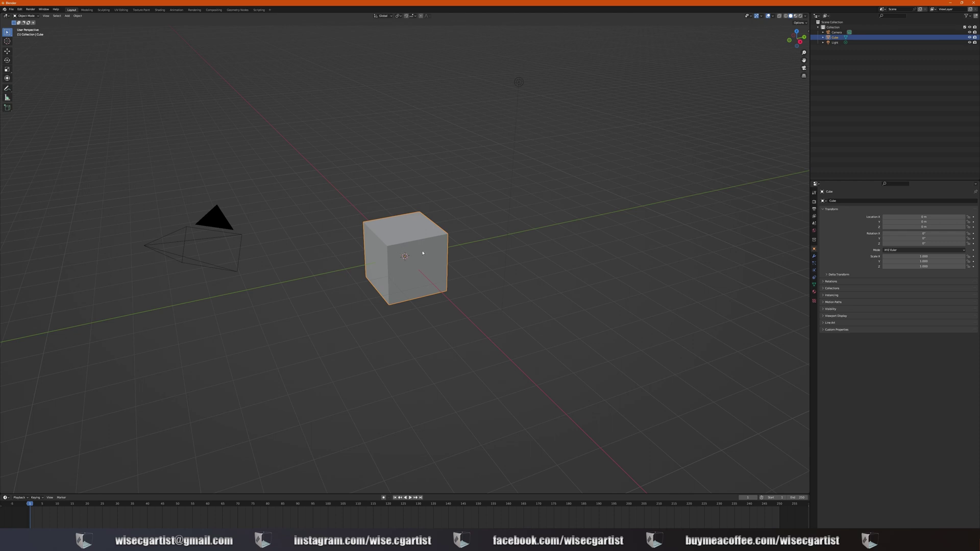
left_click(518, 83)
left_click(231, 244)
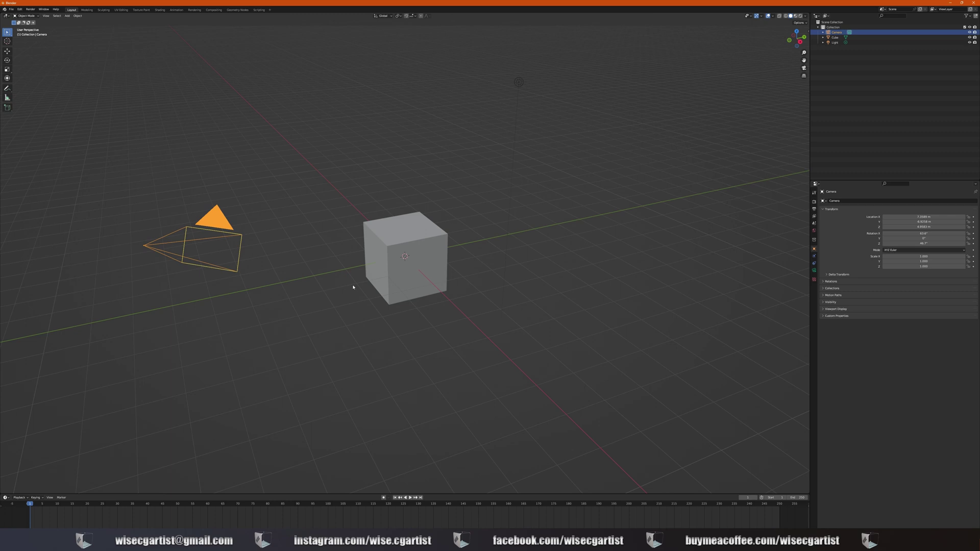
middle_click_drag(351, 291, 393, 255)
left_click(393, 255)
key("g")
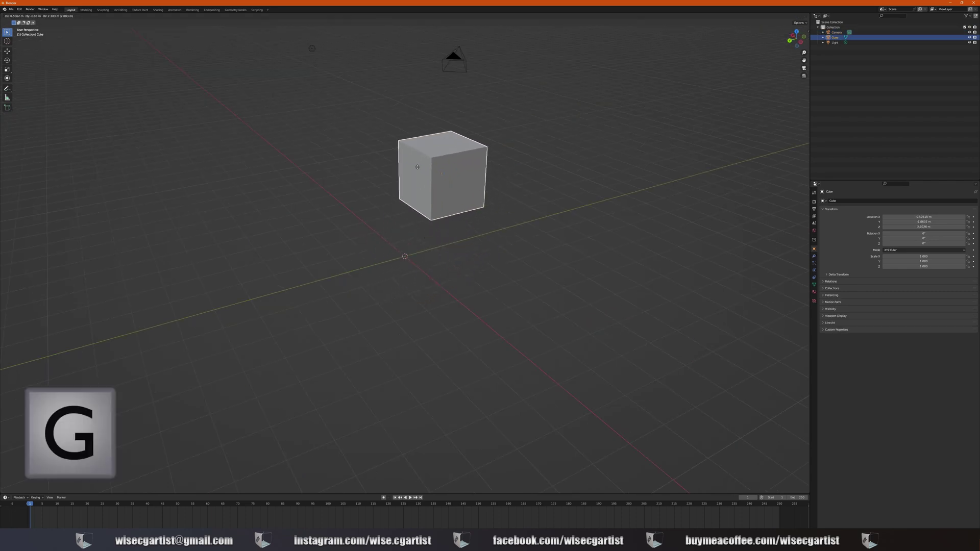
right_click(435, 161)
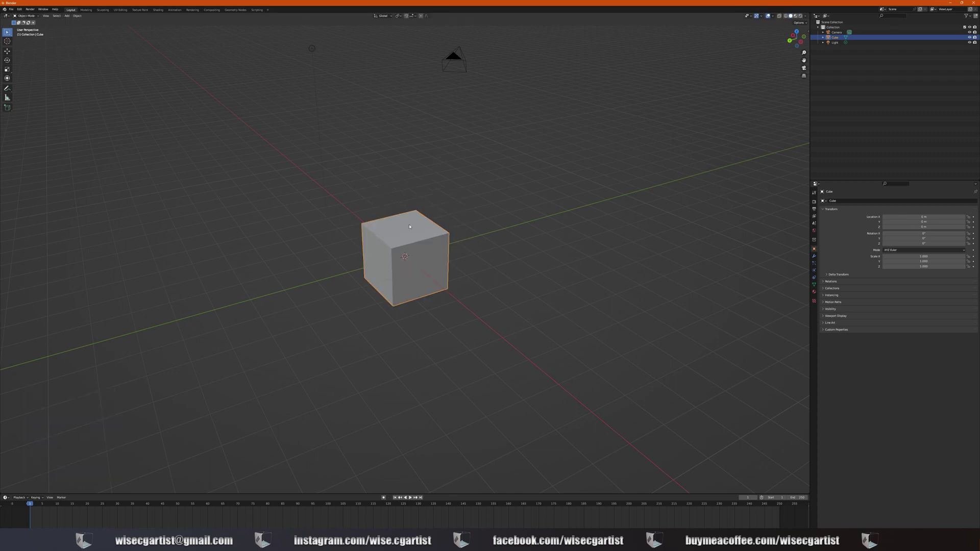
scroll(418, 235, "up", 8)
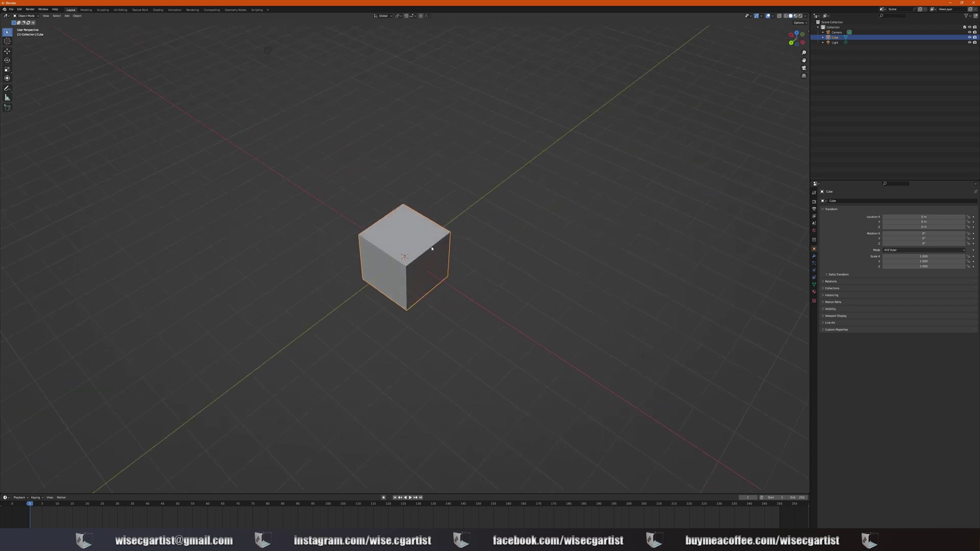
scroll(399, 234, "down", 8)
scroll(400, 236, "up", 6)
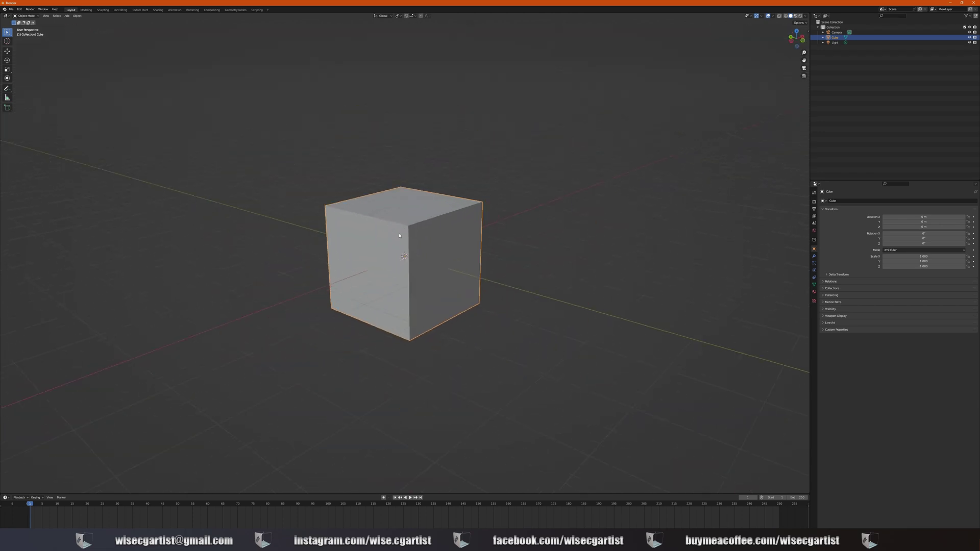
scroll(399, 238, "down", 4)
scroll(399, 236, "down", 4)
middle_click_drag(564, 166, 439, 240)
scroll(439, 240, "up", 3)
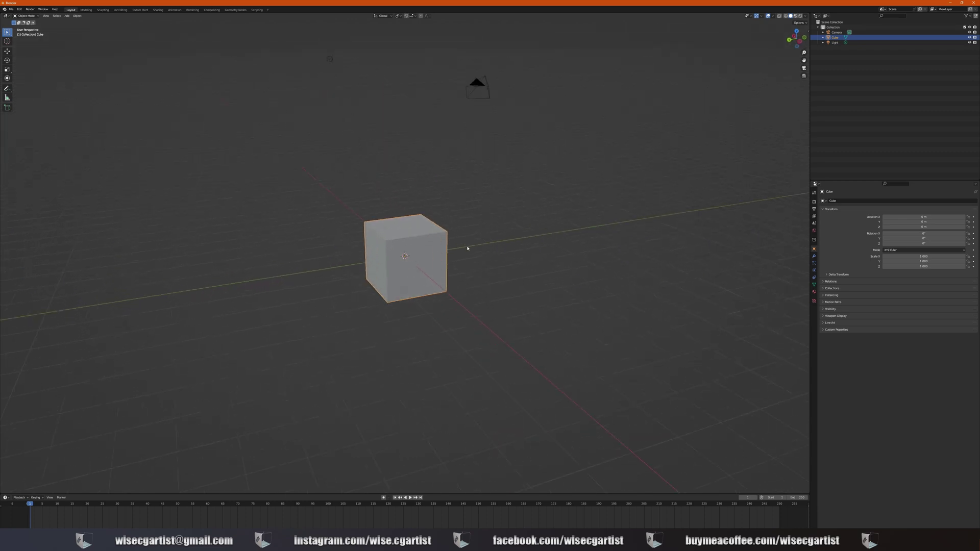
- Enlarge the cube to a scale of 3.477
key("s")
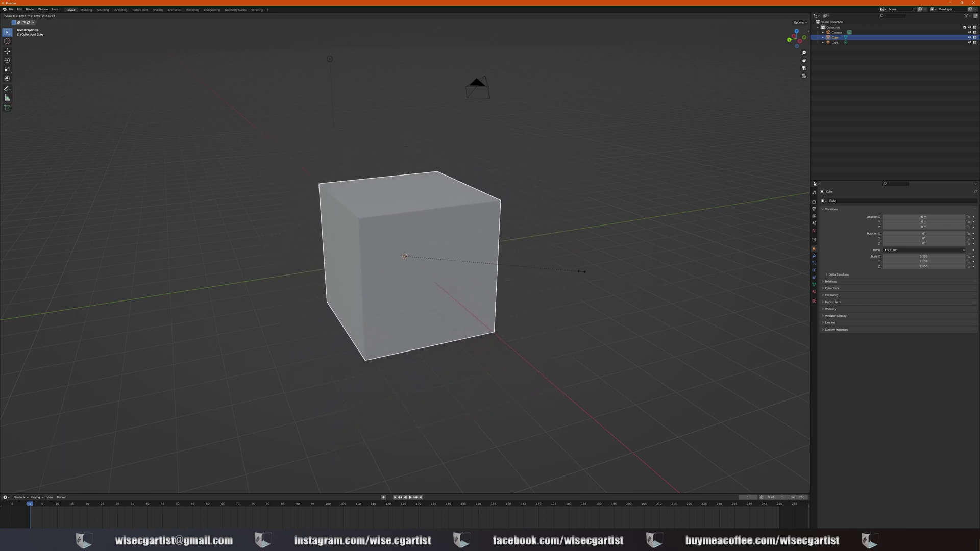
key("Escape")
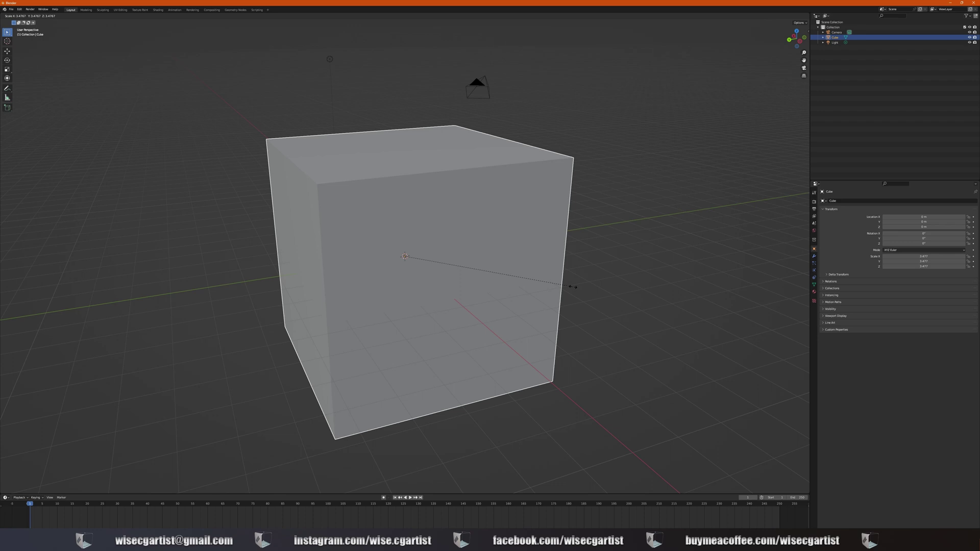
left_click(573, 287)
mouse_move(546, 265)
middle_mouse_down()
mouse_move(580, 265)
mouse_move(550, 253)
middle_mouse_up()
scroll(580, 263, "down", 5)
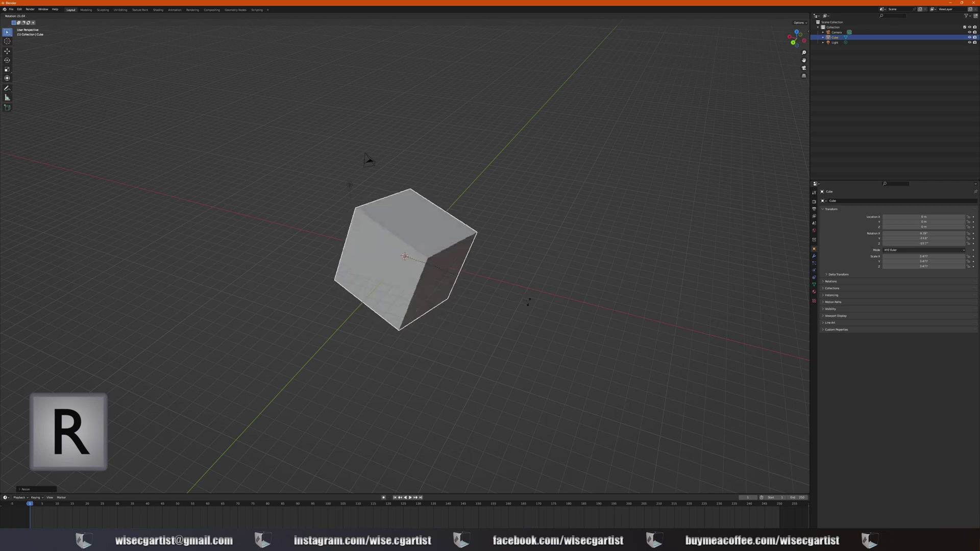
- Cancel a trial rotation and a trial move of the cube along Y
right_click(529, 303)
middle_click_drag(529, 302, 441, 262)
scroll(441, 262, "down", 3)
key("g")
key("y")
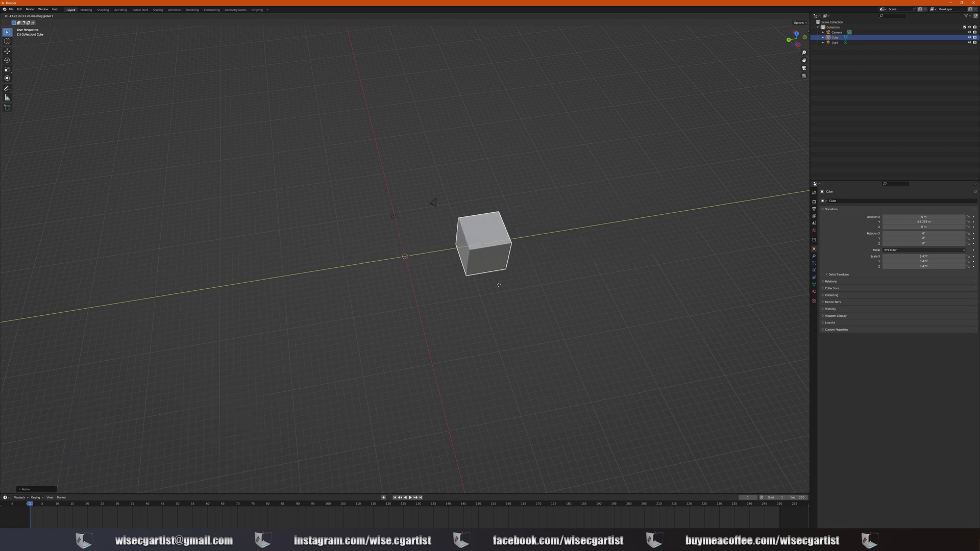
right_click(499, 285)
- Try moving the cube along X and Z, cancelling both, then select all objects
middle_click_drag(469, 300, 488, 291)
key("g")
key("x")
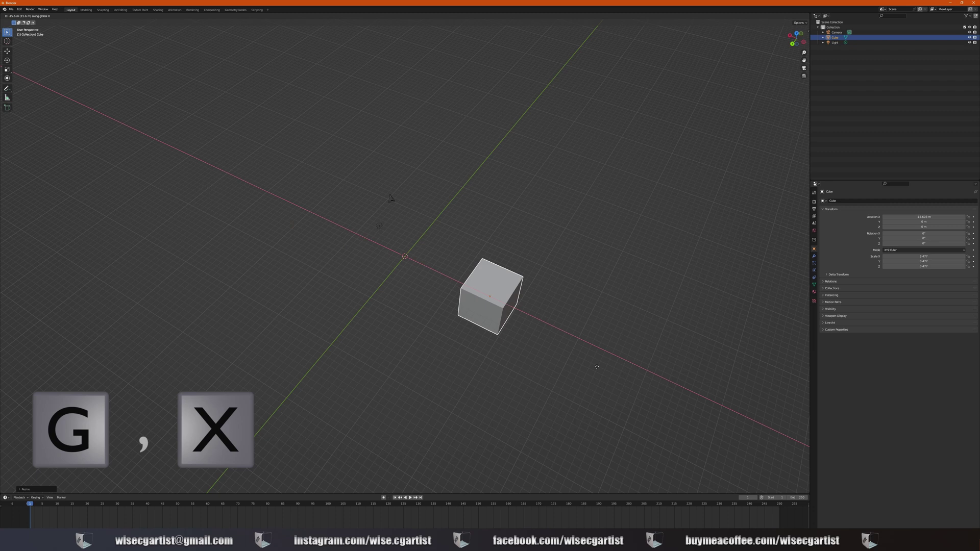
right_click(547, 345)
middle_click_drag(531, 322, 532, 319)
key("g")
key("z")
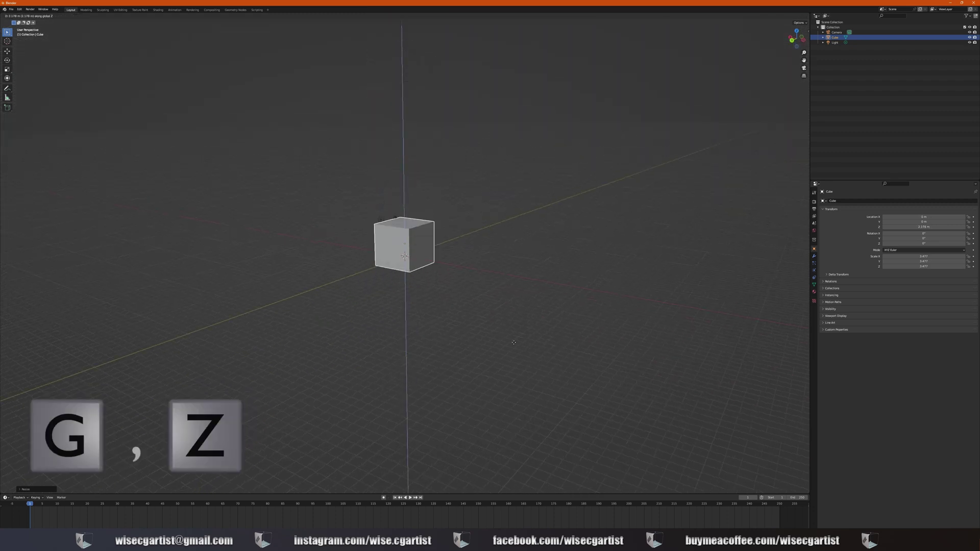
right_click(449, 248)
middle_click_drag(448, 250, 451, 247)
key("a")
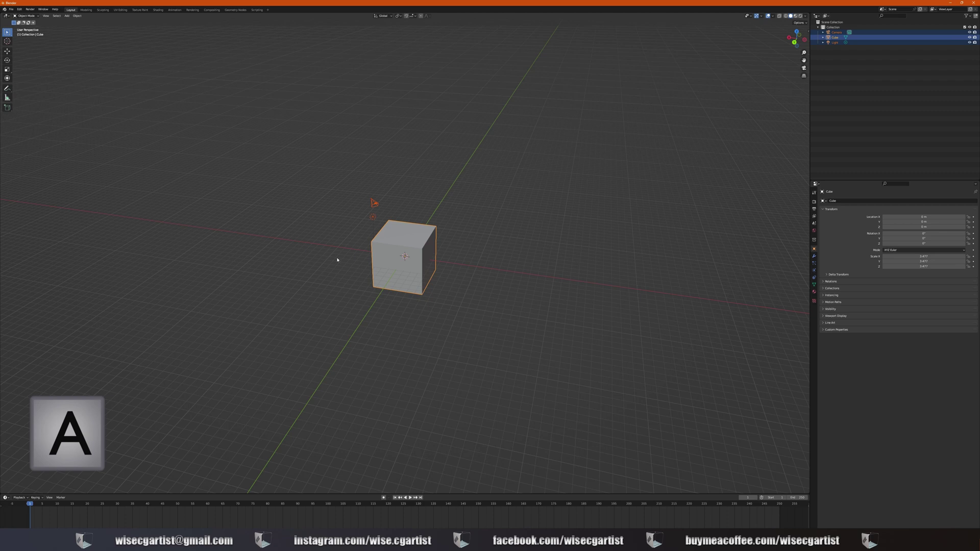
- Delete the cube, camera and light
key("x")
left_click(473, 274)
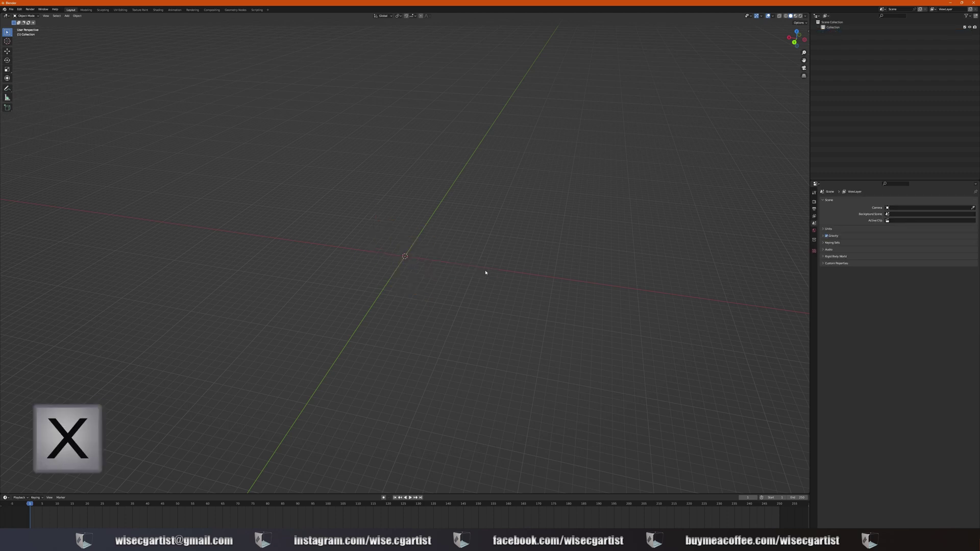
mouse_move(448, 267)
middle_mouse_down()
mouse_move(405, 285)
mouse_move(437, 261)
middle_mouse_up()
- Add a plane and adjust its X dimension in the N sidebar
key("shift+a")
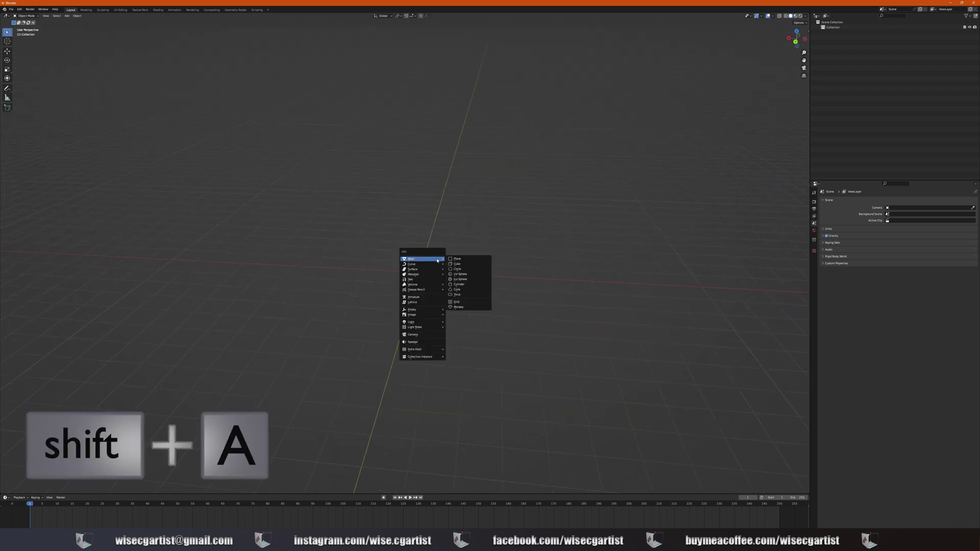
left_click(457, 259)
middle_click_drag(455, 262, 424, 288)
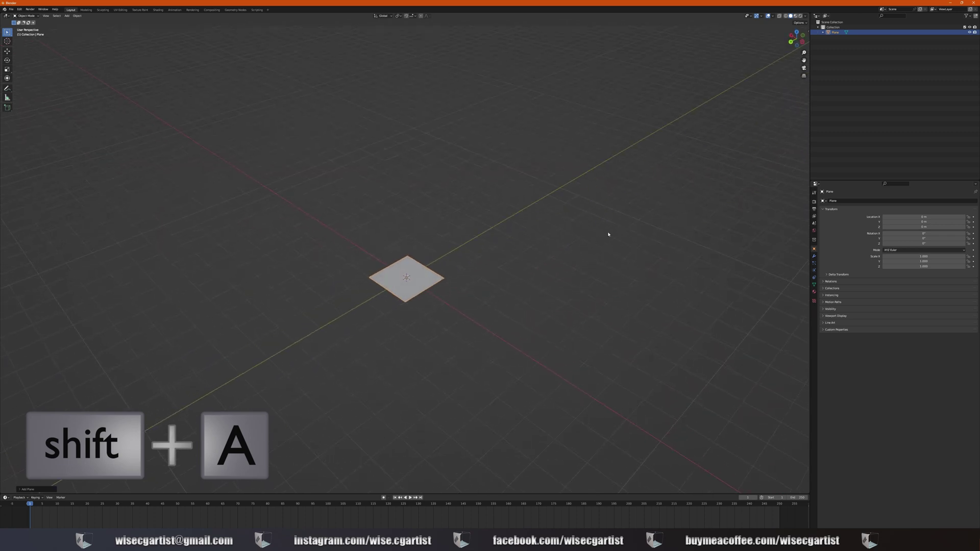
key("n")
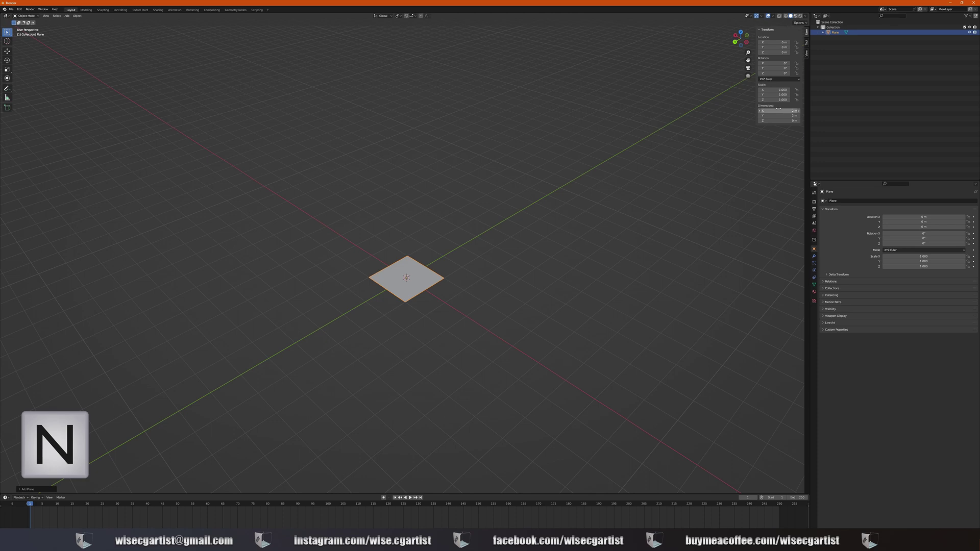
left_click_drag(777, 108, 802, 116)
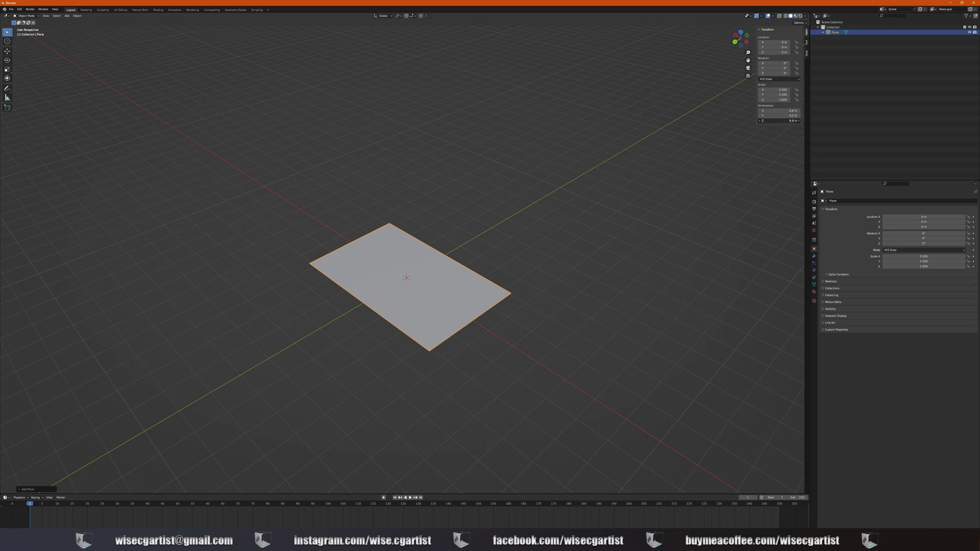
middle_click_drag(628, 203, 588, 221)
- Cancel a trial resize of the plane, then delete it
key("s")
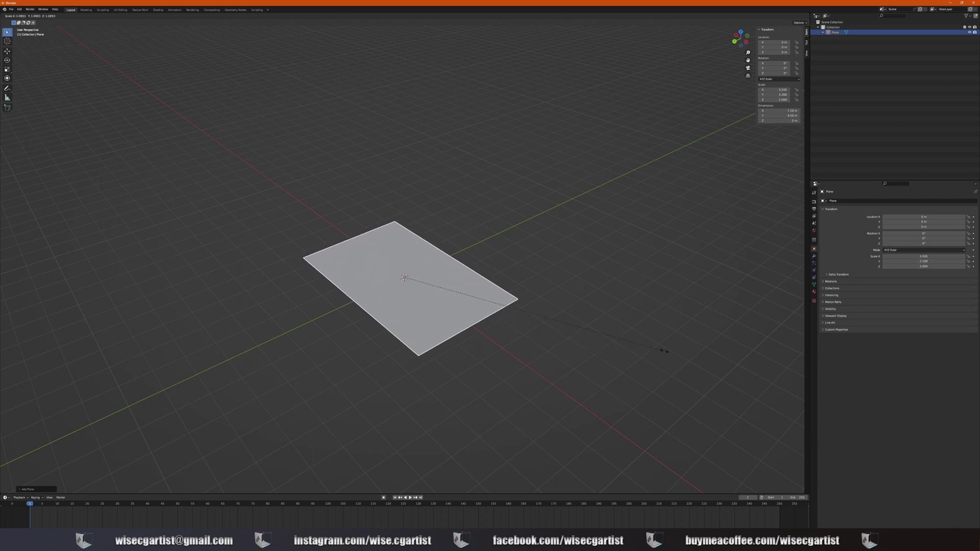
key("Escape")
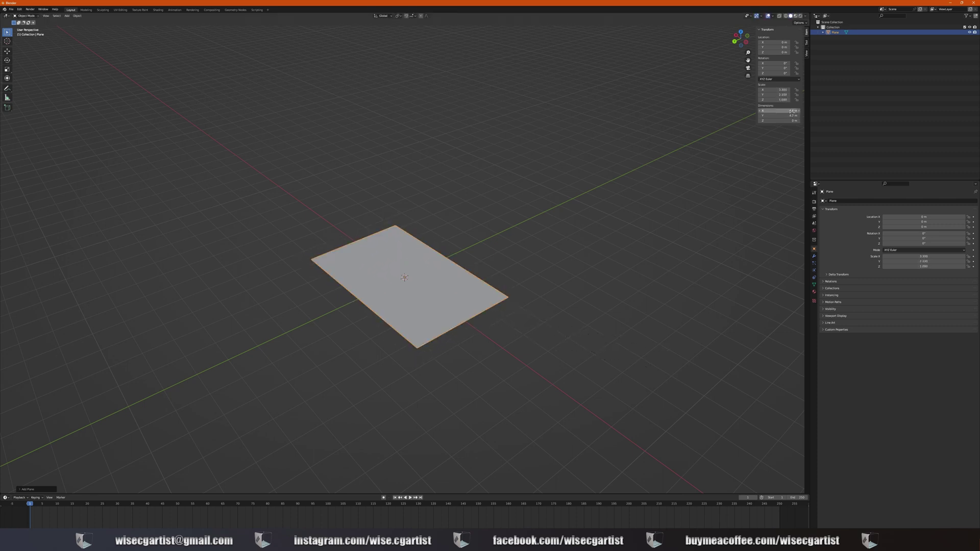
middle_click_drag(447, 276, 470, 275)
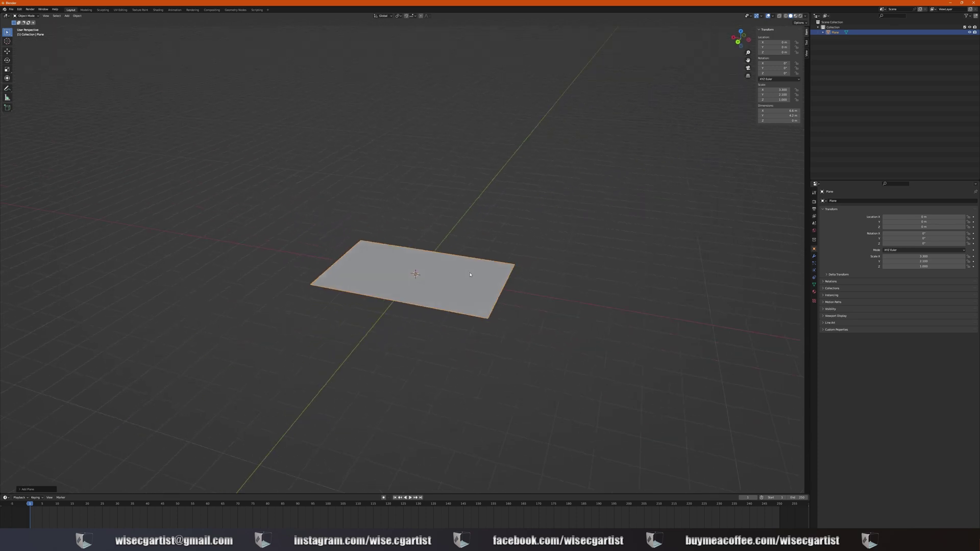
key("x")
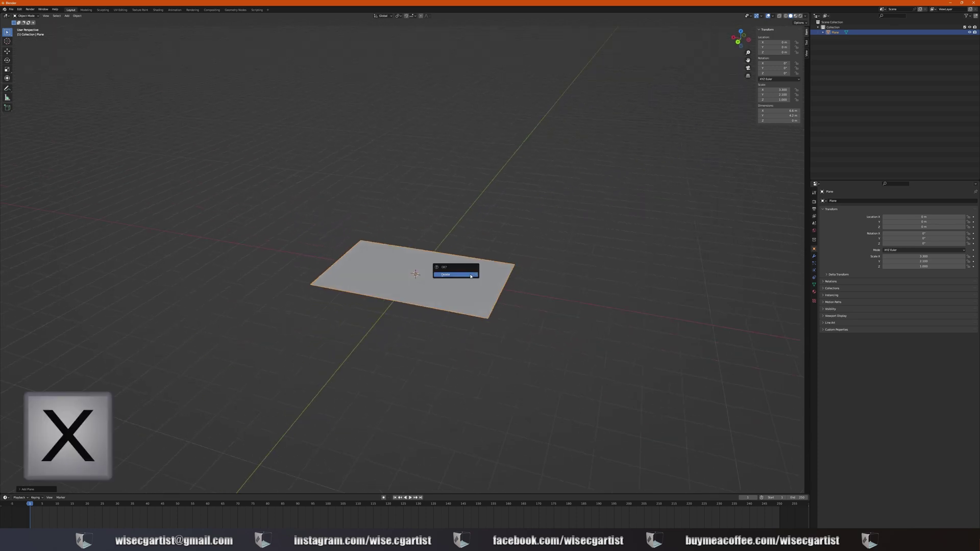
left_click(471, 276)
- Add a UV sphere, cancel a trial resize, and delete it
key("shift+a")
mouse_move(433, 307)
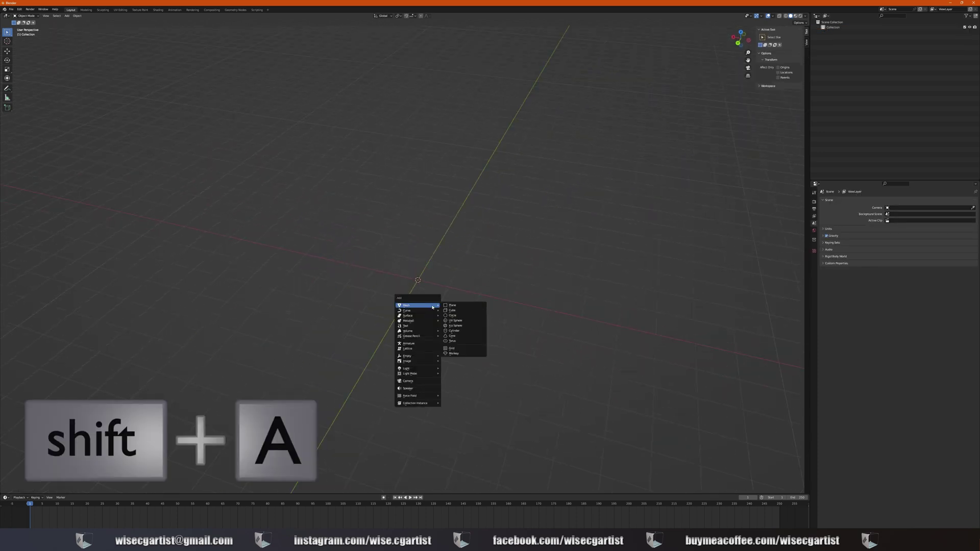
left_click(463, 321)
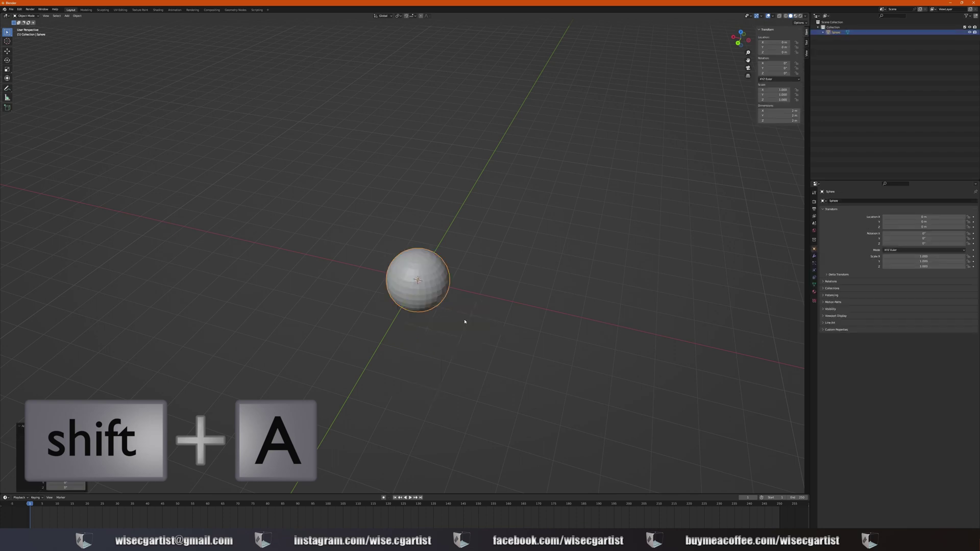
key("s")
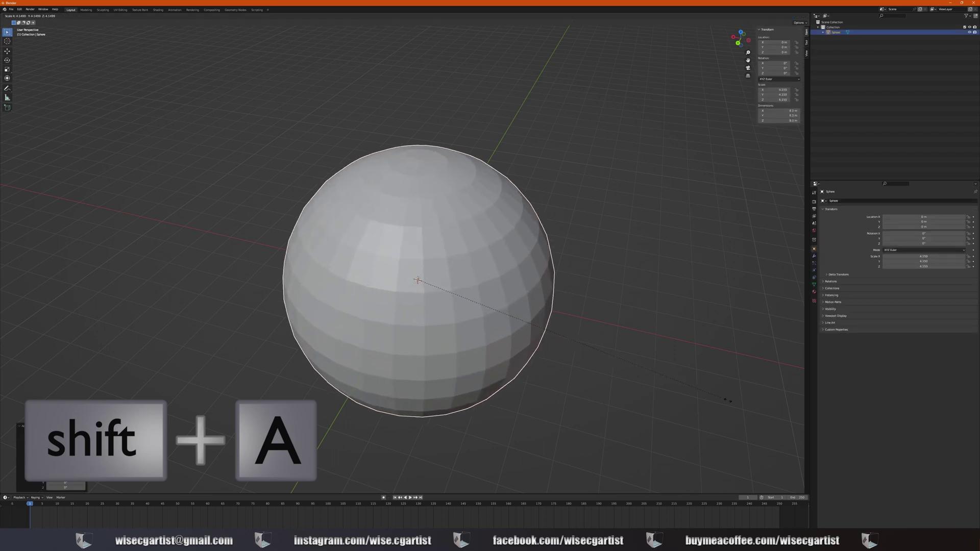
key("Escape")
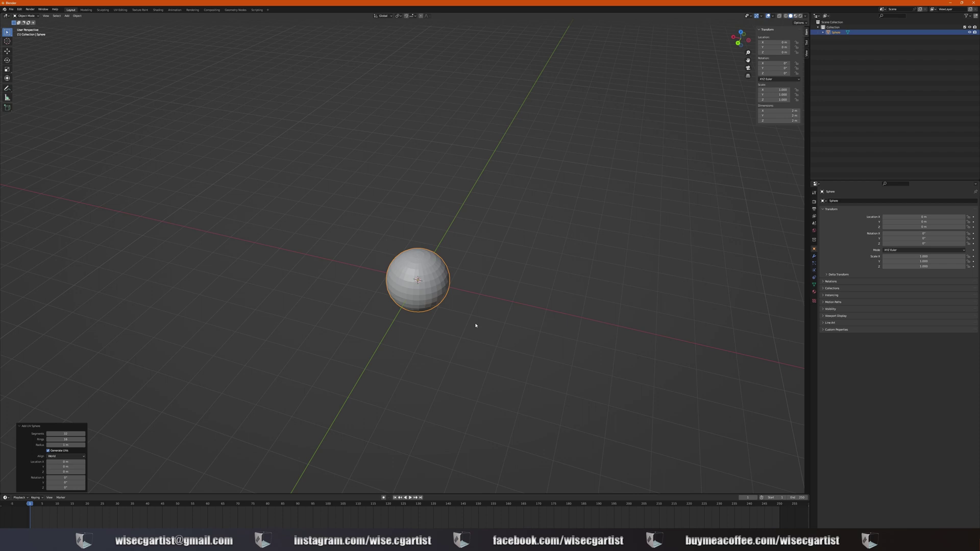
key("x")
left_click(476, 326)
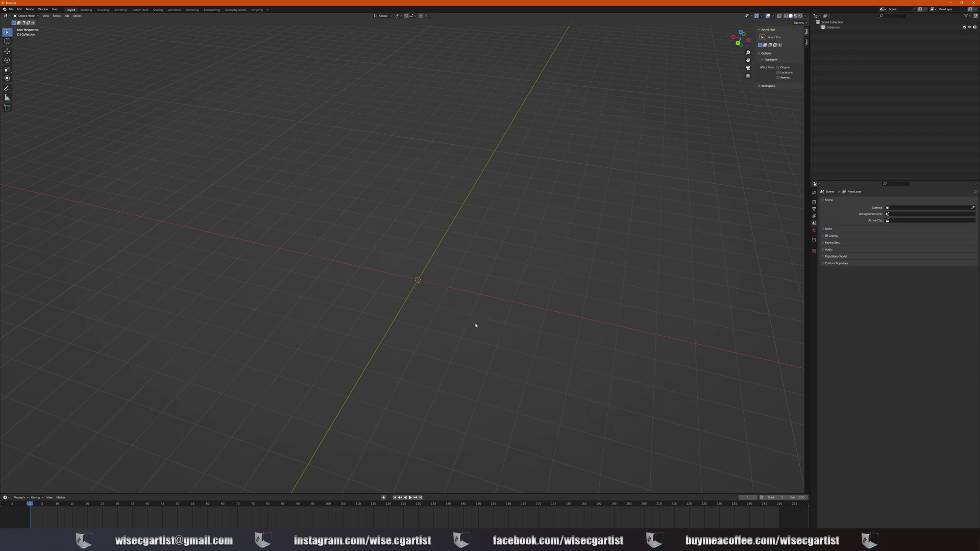
- Add an ico sphere, try scaling it, then delete it
key("shift+a")
mouse_move(476, 325)
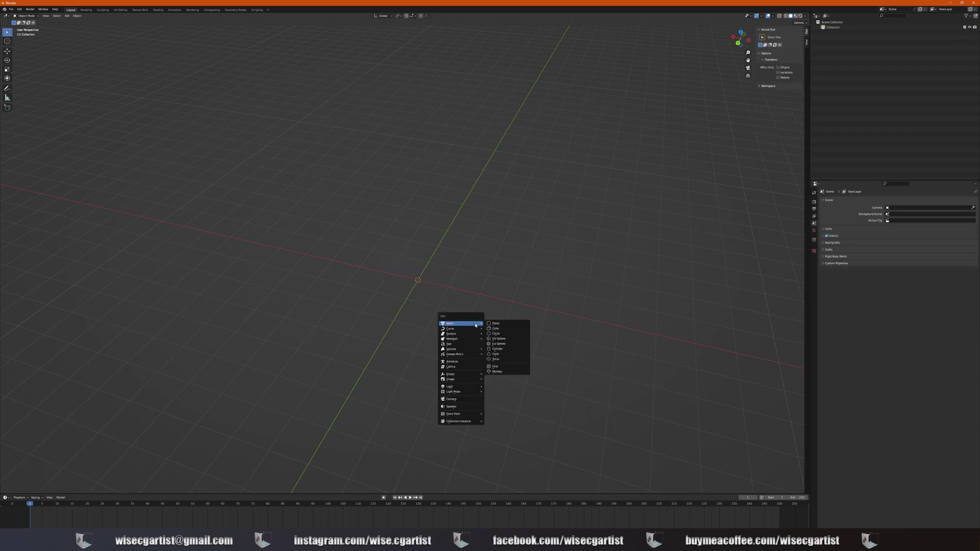
left_click(499, 344)
key("s")
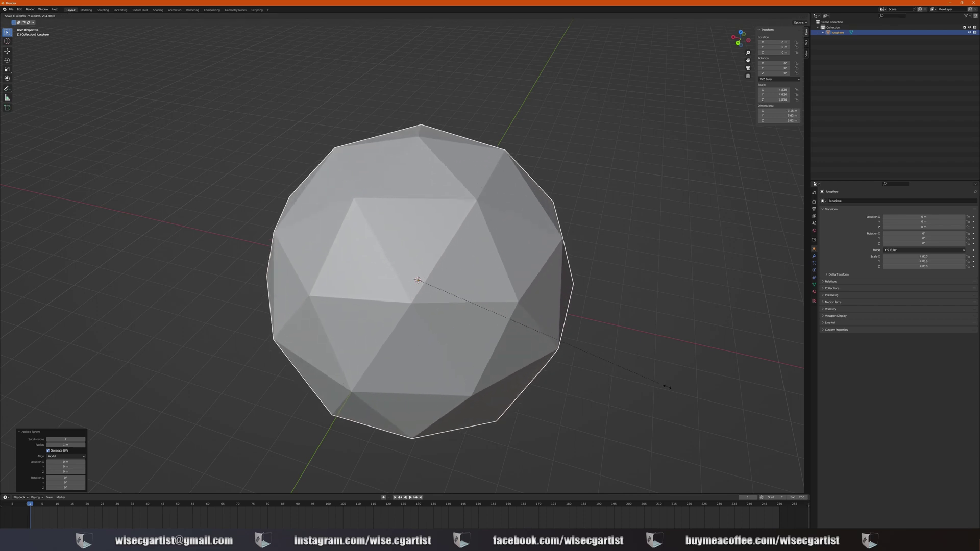
key("Escape")
key("x")
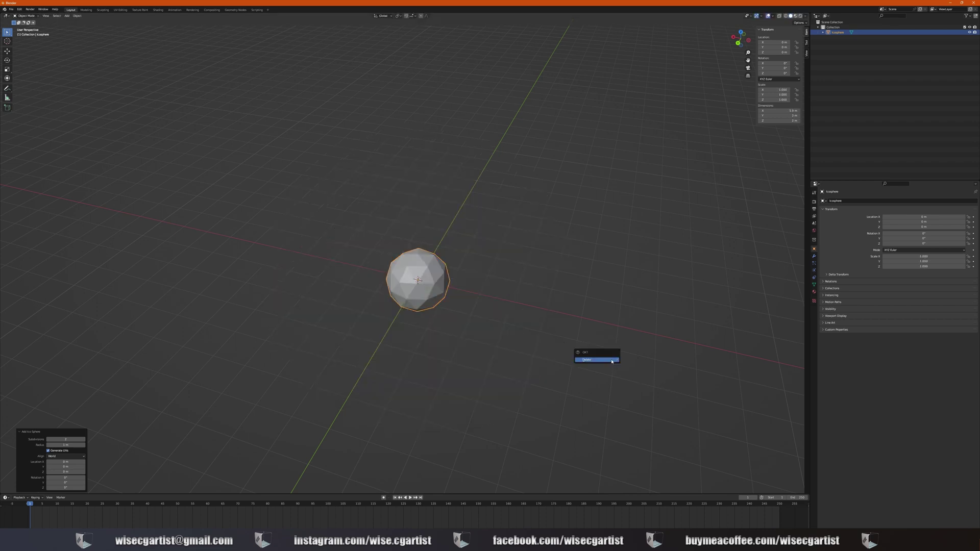
left_click(607, 358)
- Add a cylinder, try scaling it, then delete it
key("shift+a")
mouse_move(476, 336)
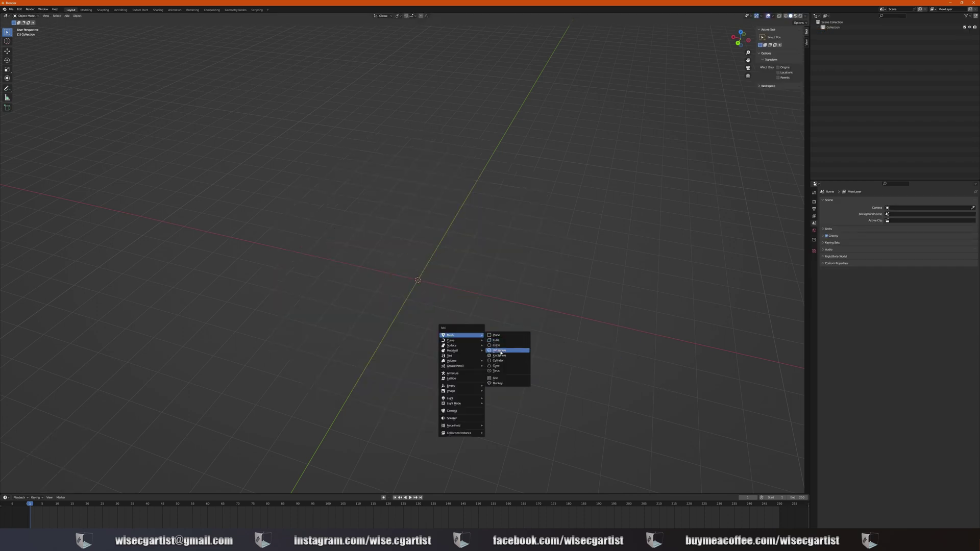
left_click(498, 361)
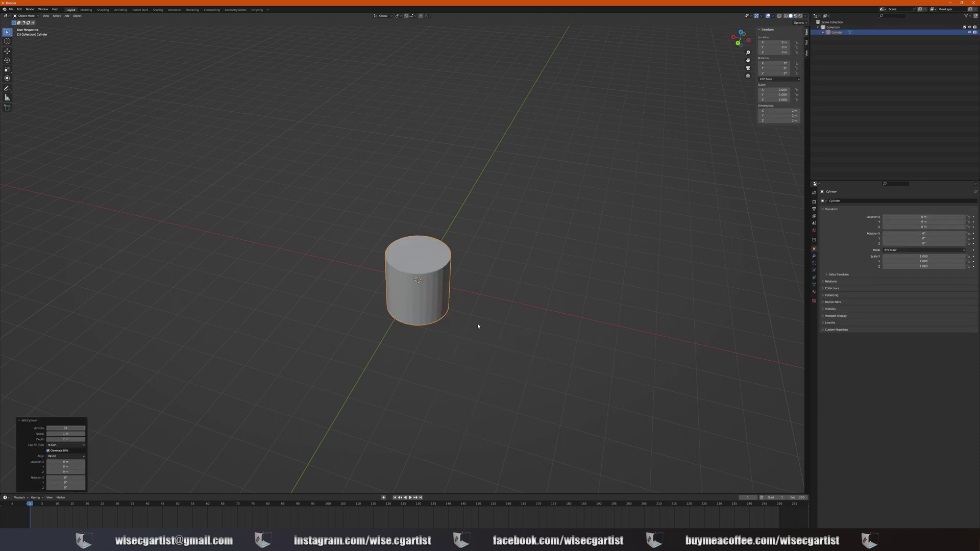
key("s")
key("Escape")
key("x")
left_click(550, 360)
- Add a cone and delete it straight away
key("shift+a")
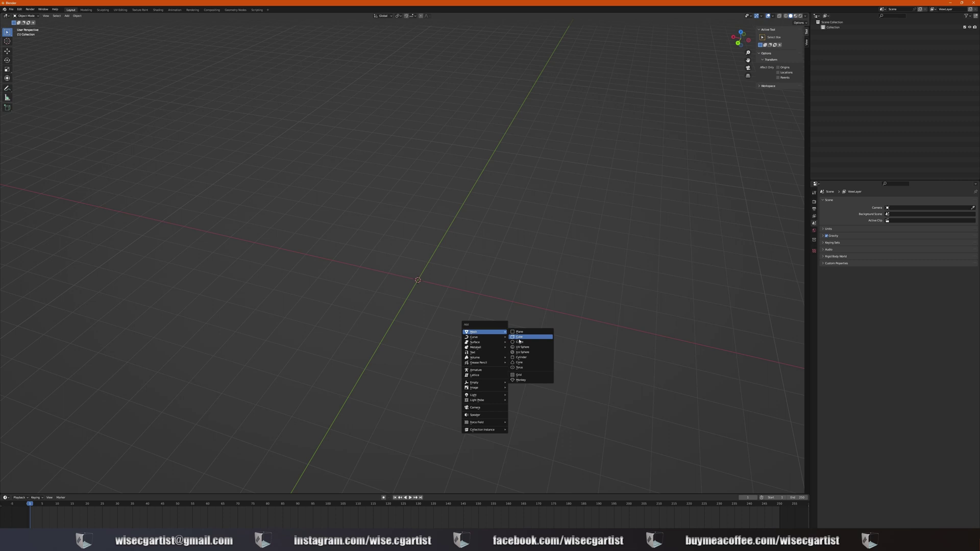
left_click(524, 363)
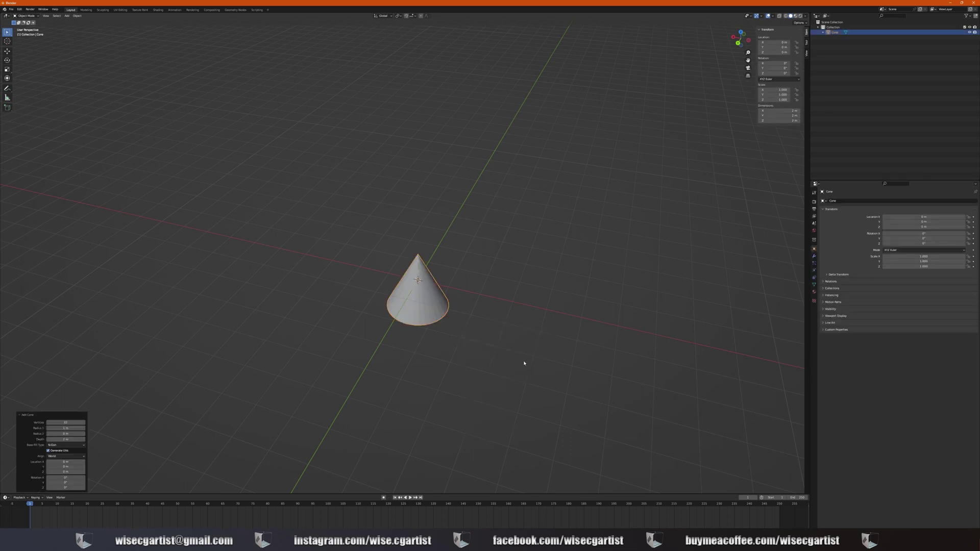
key("x")
left_click(524, 364)
- Add a torus at the origin, cancelling a trial scale
key("shift+a")
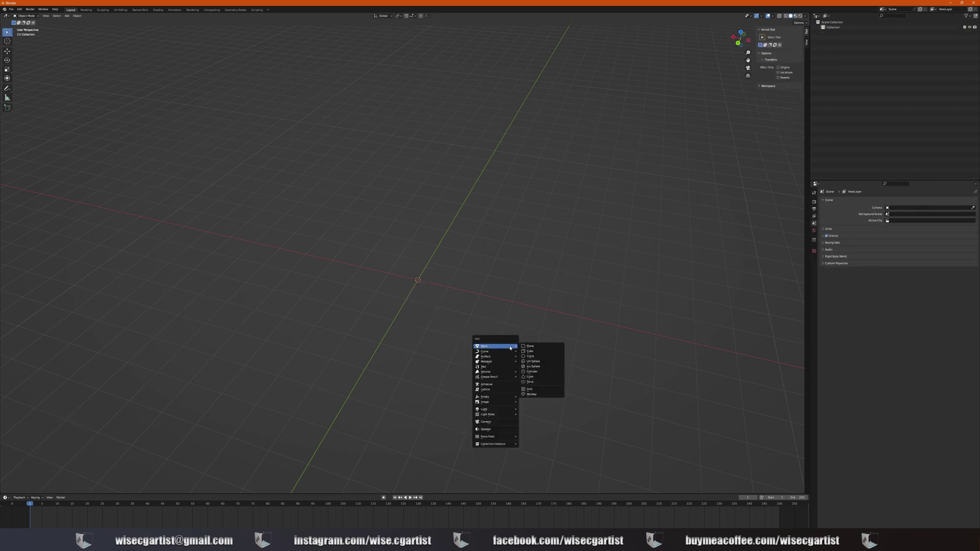
left_click(535, 382)
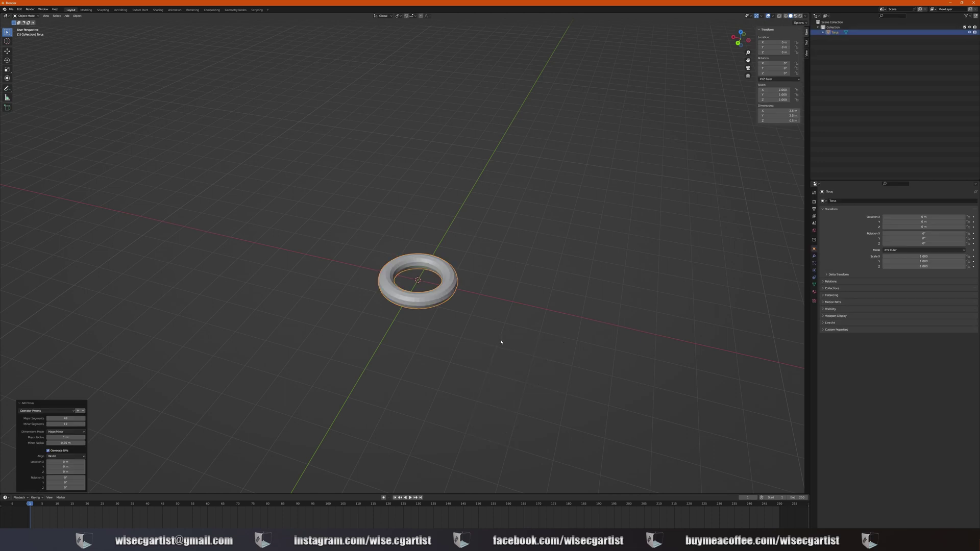
key("s")
key("Escape")
- Enter Edit Mode on the torus and orbit to see its side and hole
key("Tab")
key("Tab")
key("Tab")
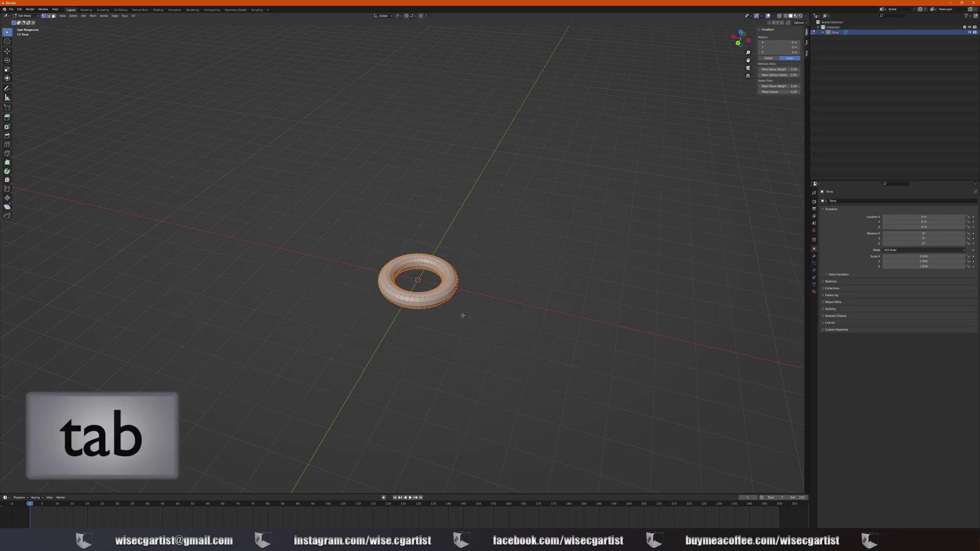
scroll(438, 306, "up", 5)
middle_click_drag(489, 320, 446, 309)
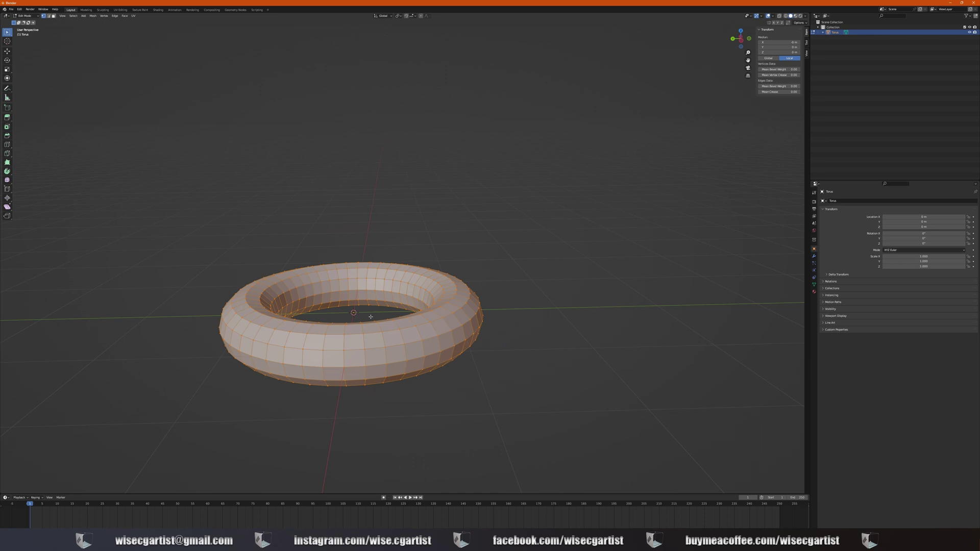
middle_click_drag(371, 317, 407, 329)
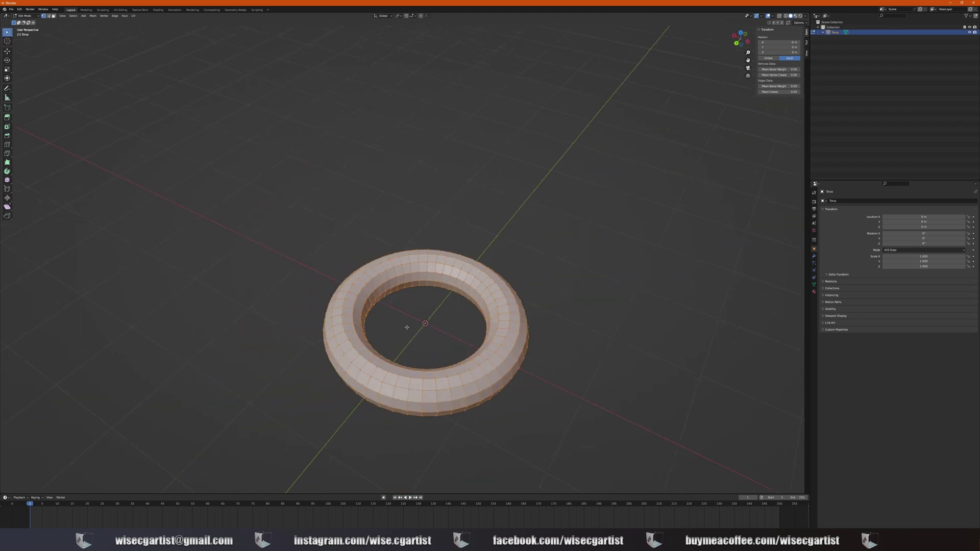
key("Tab")
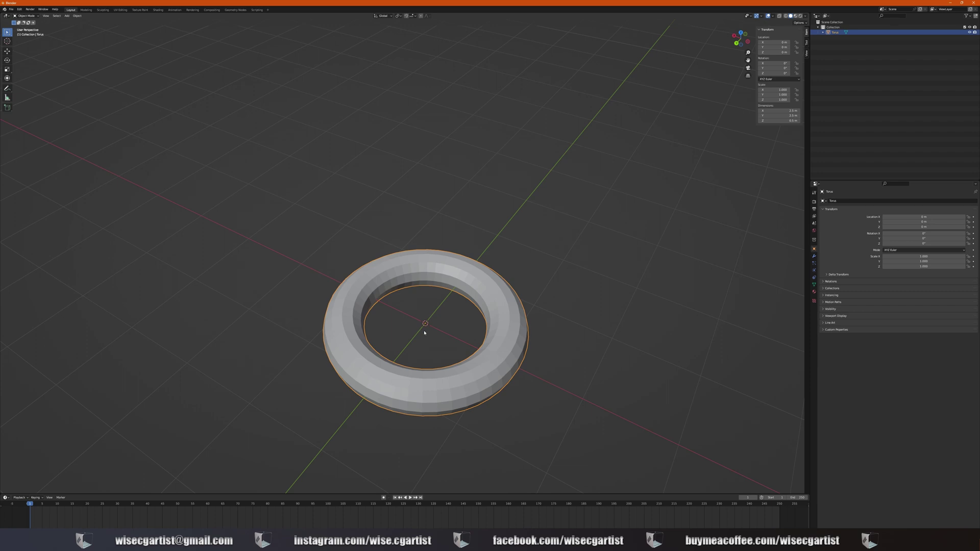
key("Tab")
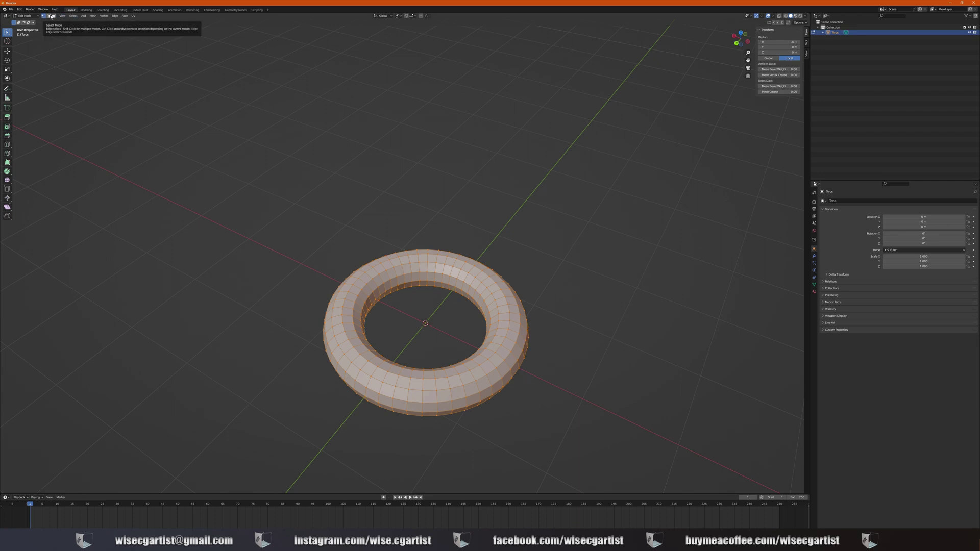
- Select a single edge in edge mode, then a face in face mode
left_click(51, 16)
left_click(417, 265)
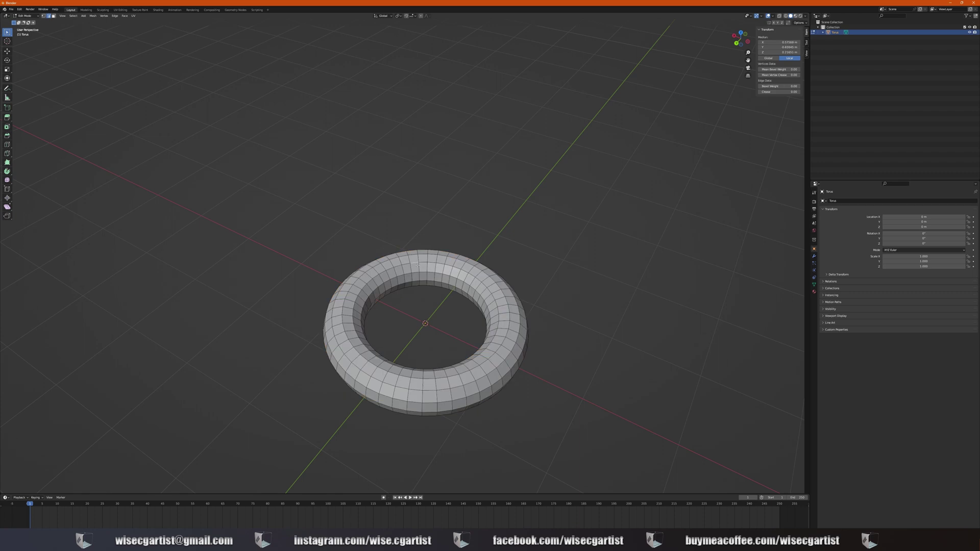
left_click(54, 17)
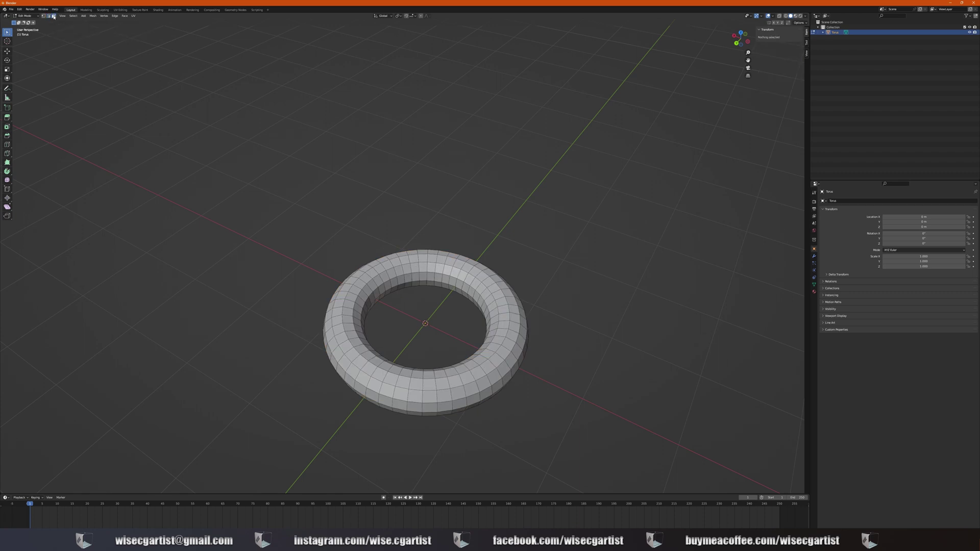
left_click(423, 254)
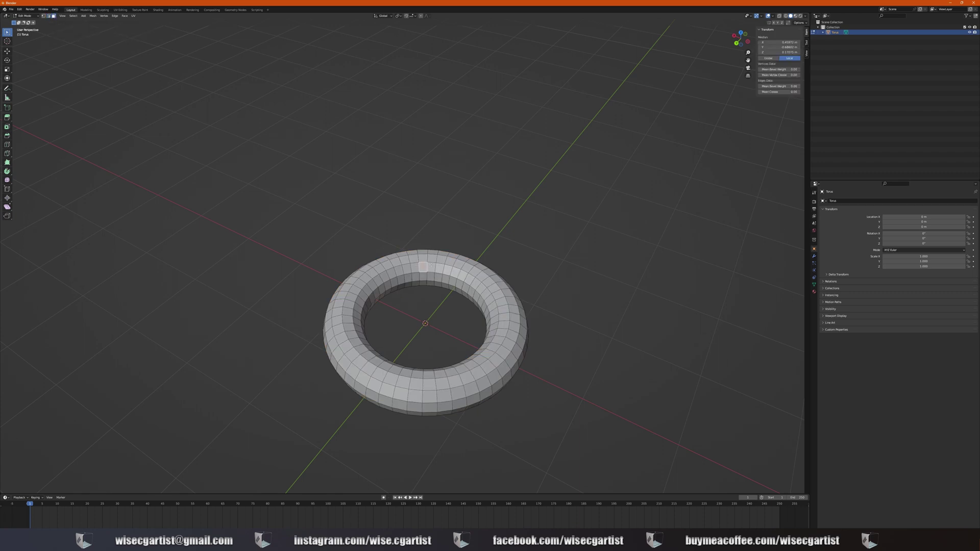
left_click(495, 291)
- Cycle vertex, edge and face modes with 1, 2, 3, then pick a face on the torus top
key("1")
key("2")
key("3")
middle_click_drag(396, 288, 482, 316)
scroll(482, 316, "up", 4)
left_click(579, 313)
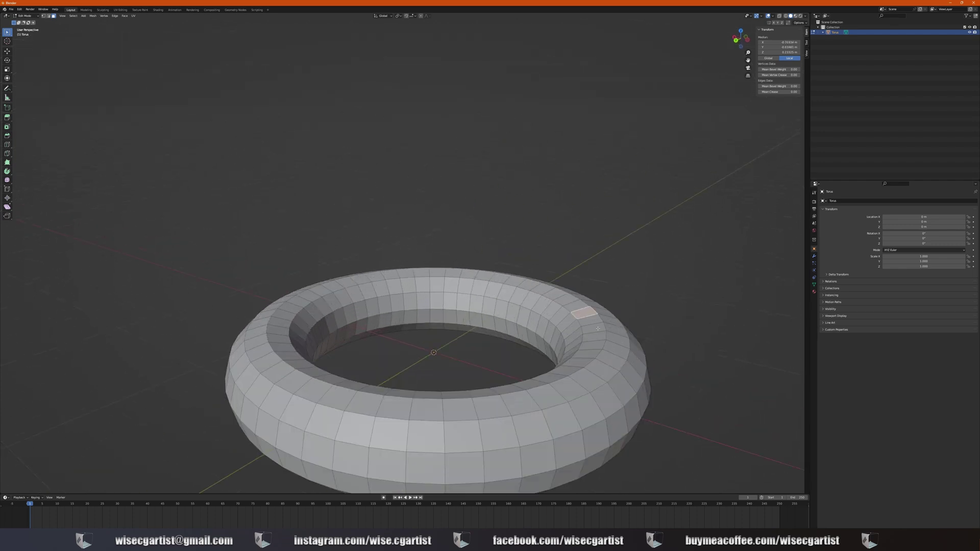
- Grab the selected face and drop it back in place
middle_click_drag(579, 313, 465, 282)
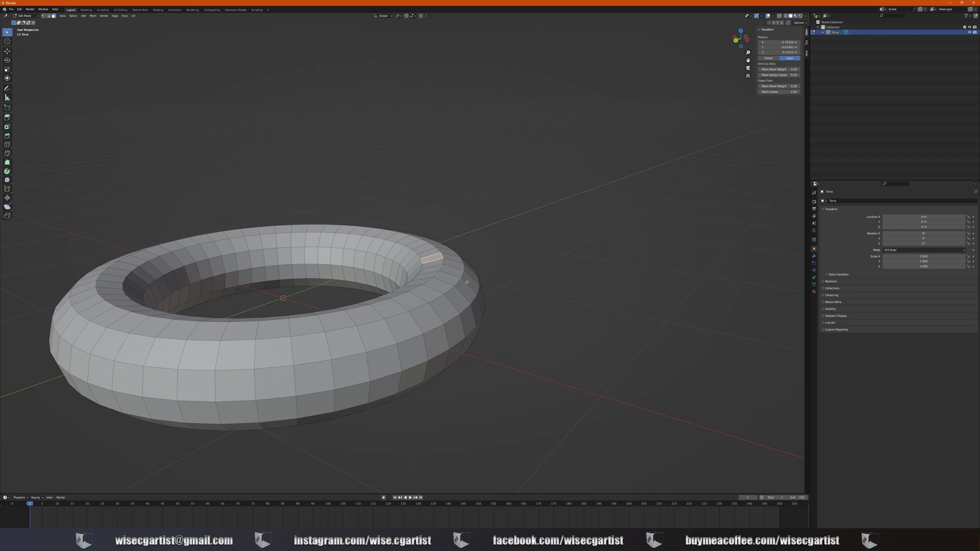
key("g")
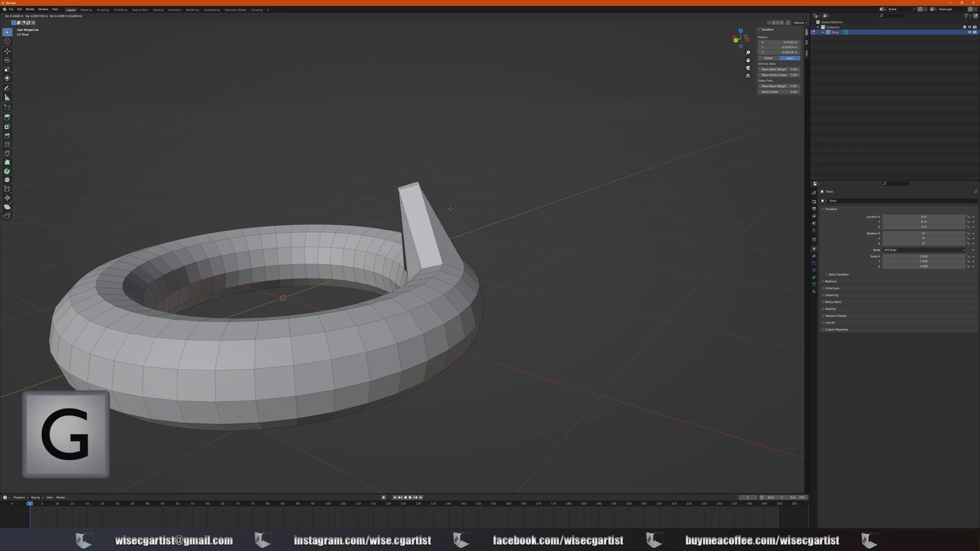
left_click(437, 261)
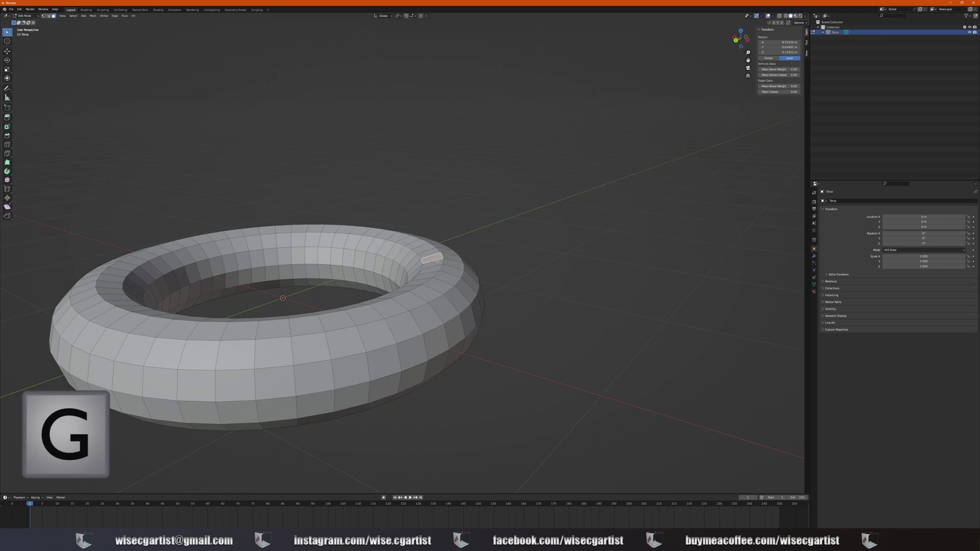
middle_click_drag(438, 261, 462, 271)
middle_click_drag(514, 297, 516, 291)
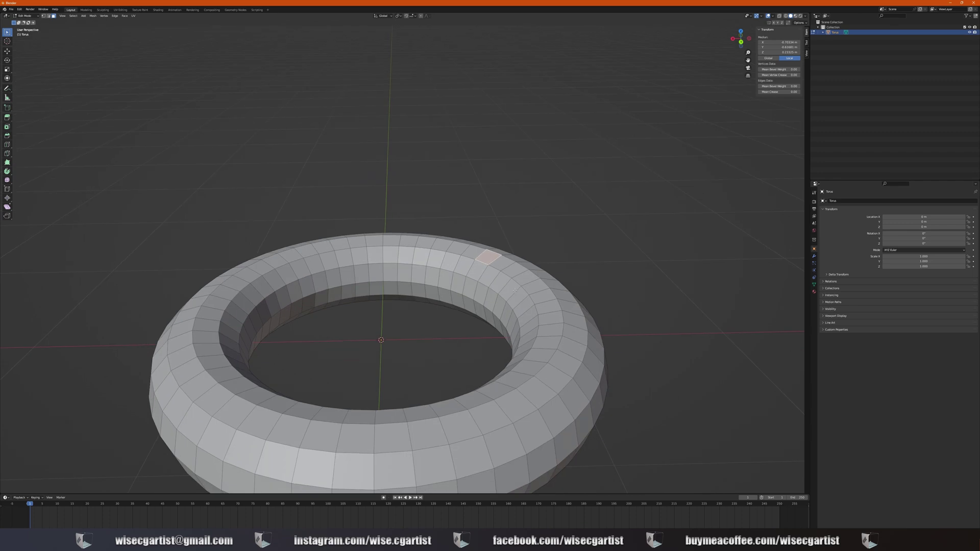
- Extrude the face upward into a block and inset its top face
key("e")
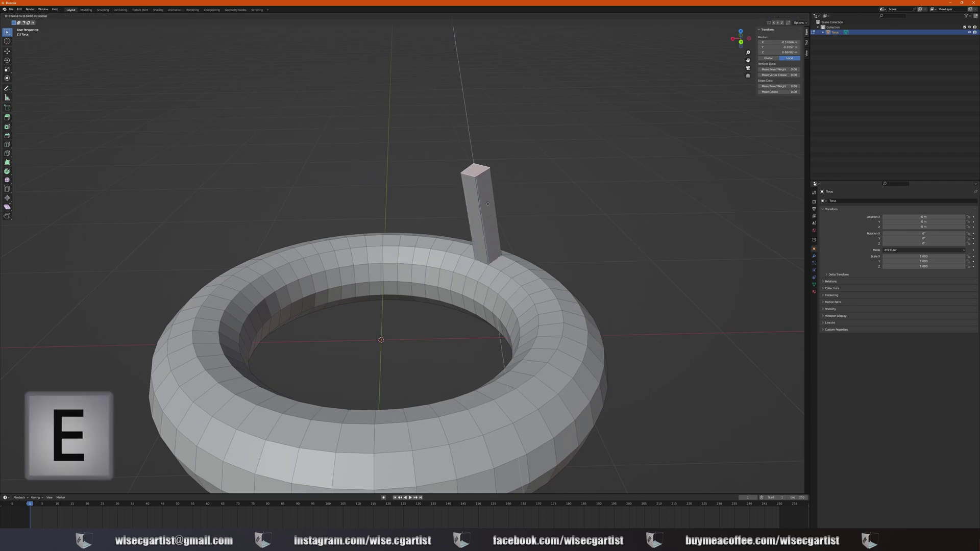
left_click(489, 227)
middle_click_drag(489, 227, 484, 249)
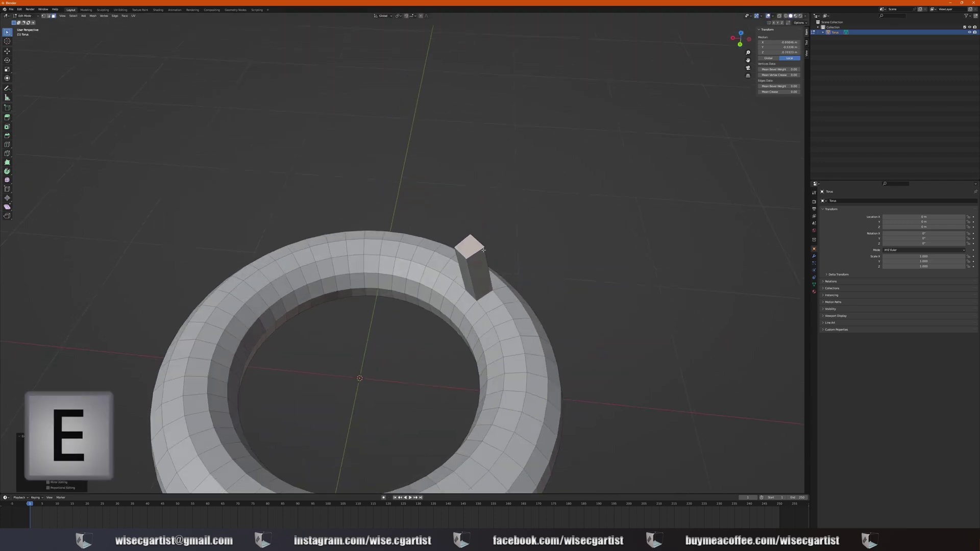
scroll(511, 278, "up", 3)
key("i")
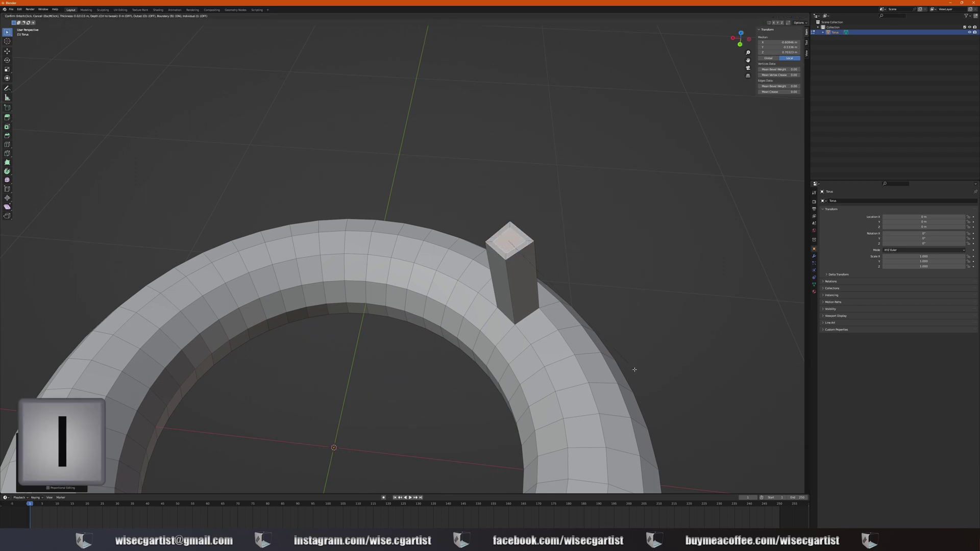
left_click(633, 368)
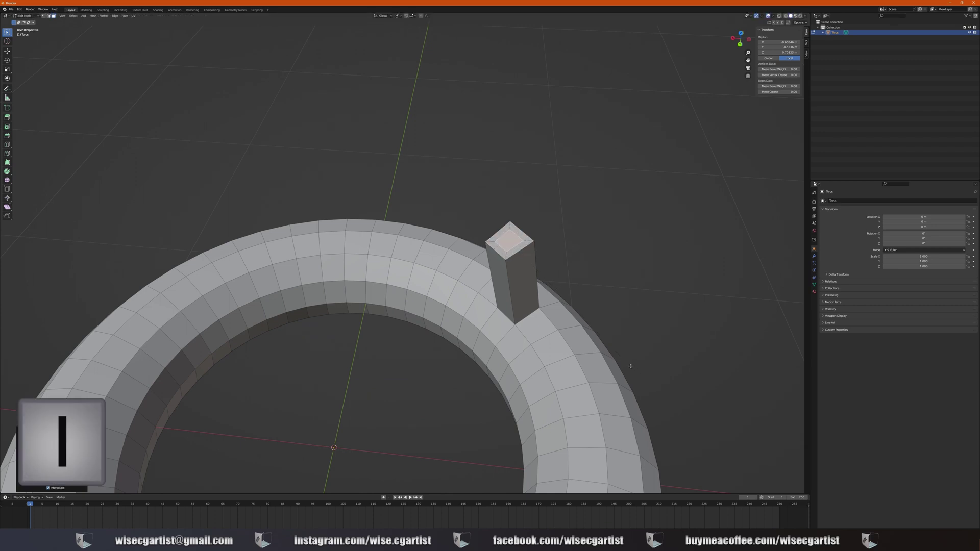
middle_click_drag(630, 365, 613, 332)
- Extrude the inset face taller, inset it again, and extrude a narrower final tier
key("e")
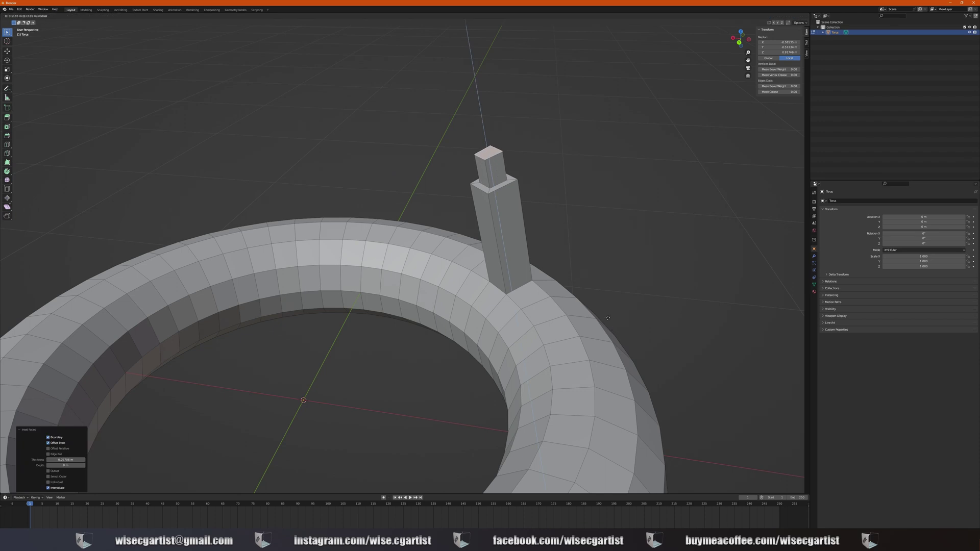
left_click(628, 345)
key("i")
left_click(631, 348)
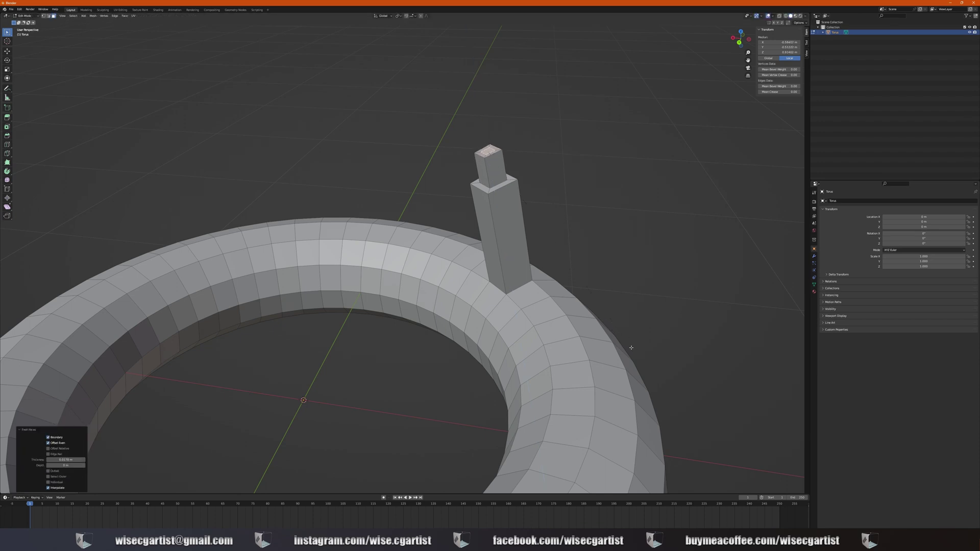
key("e")
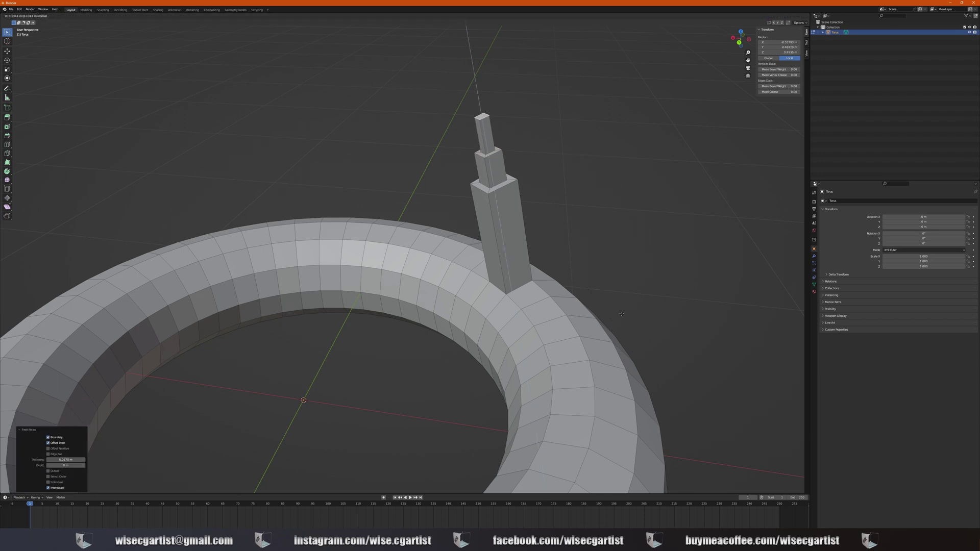
left_click(622, 313)
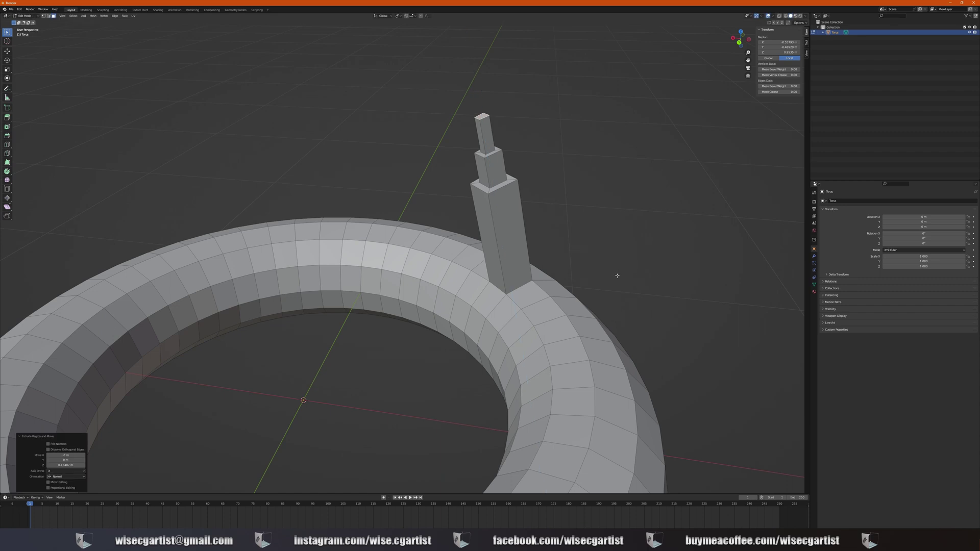
scroll(617, 276, "down", 5)
middle_click_drag(587, 307, 582, 306)
- Cancel a rotation, then in vertex mode drag one top vertex far to the left
scroll(582, 306, "up", 5)
key("r")
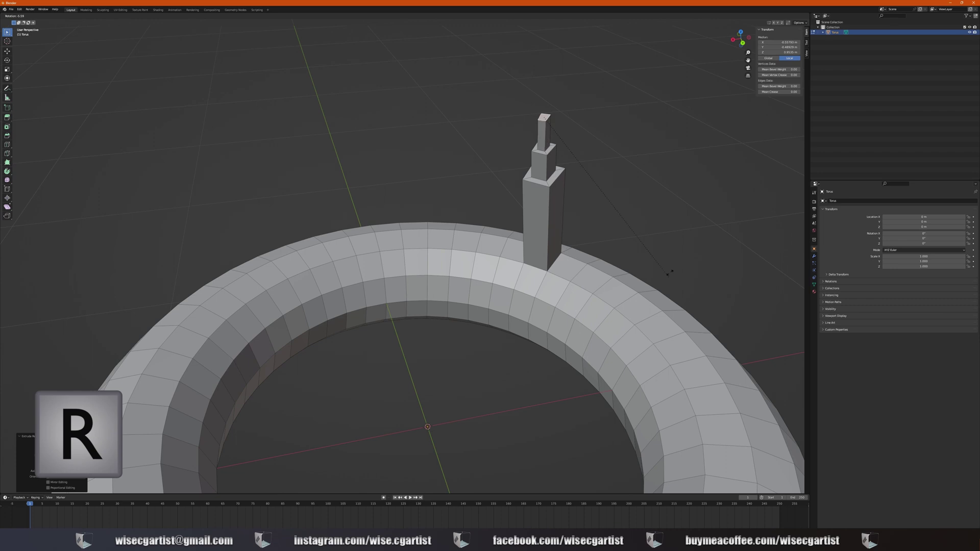
right_click(567, 264)
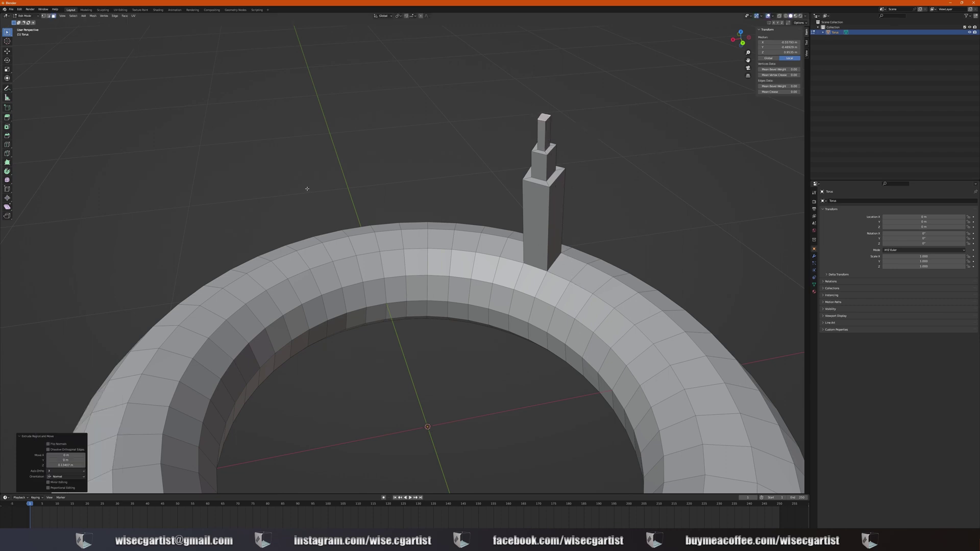
key("1")
left_click(549, 143)
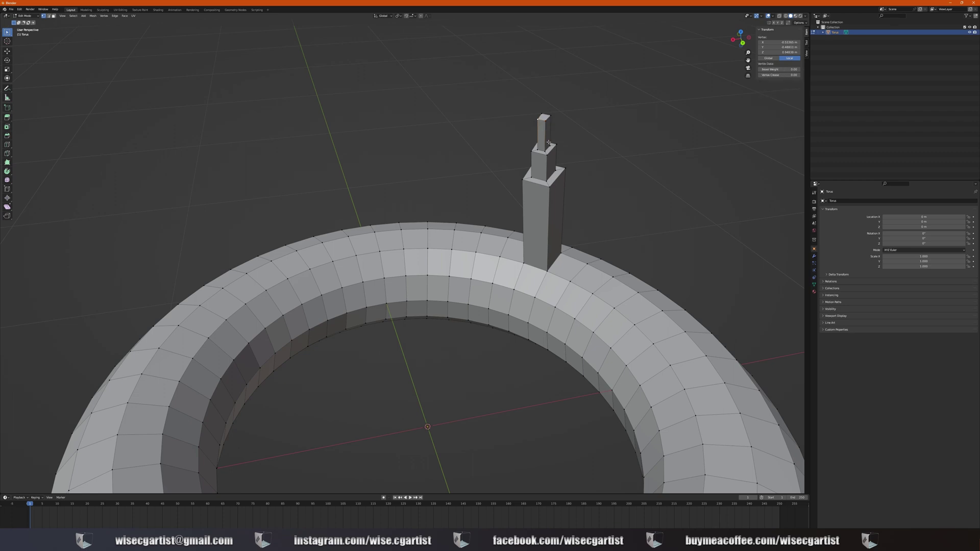
key("g")
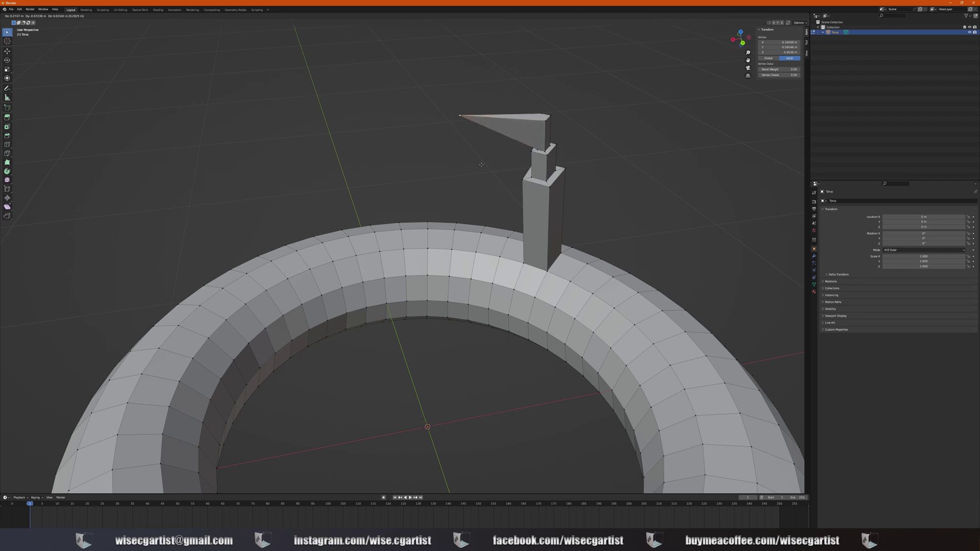
left_click(482, 158)
- View the torus from front, right and top (numpad 1, 3, 7), then frame it
middle_click_drag(482, 158, 459, 191)
scroll(459, 191, "down", 2)
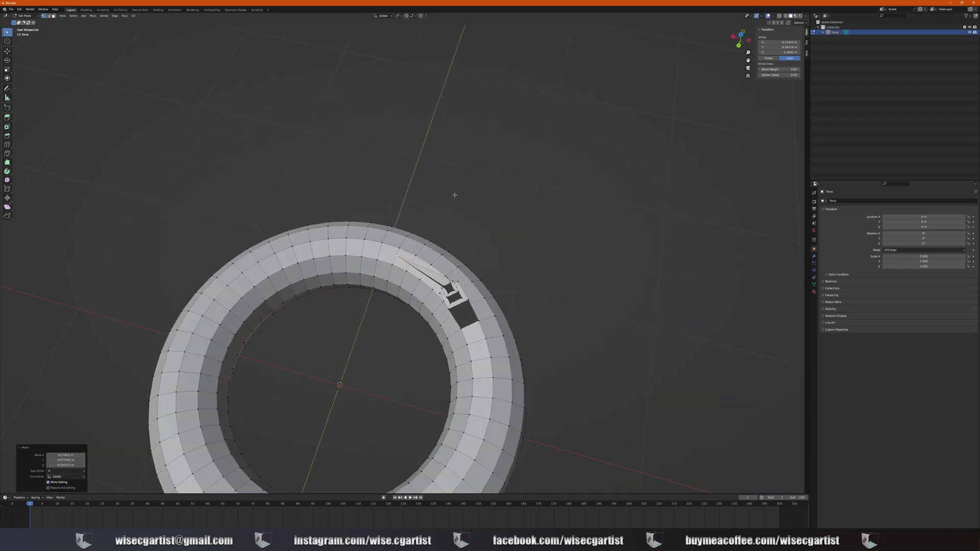
key("KP_1")
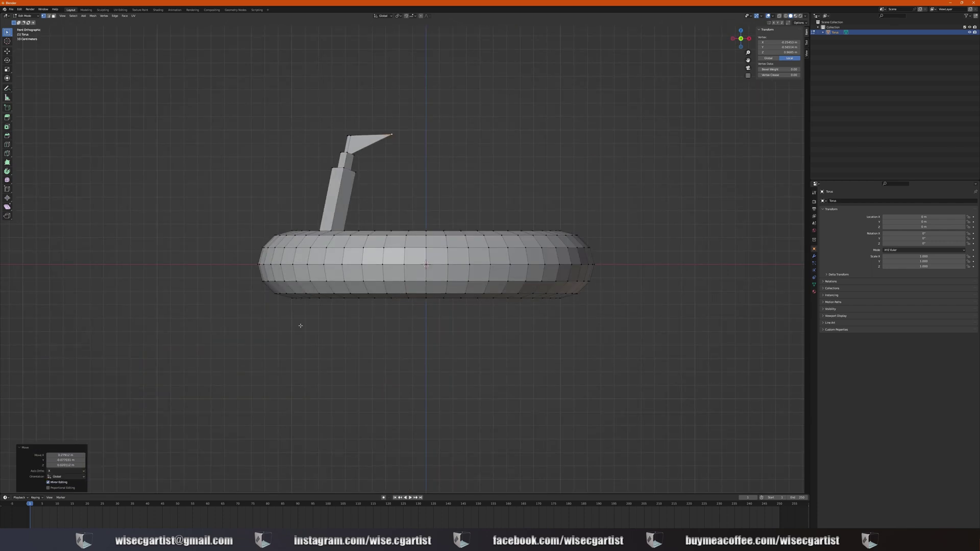
key("KP_3")
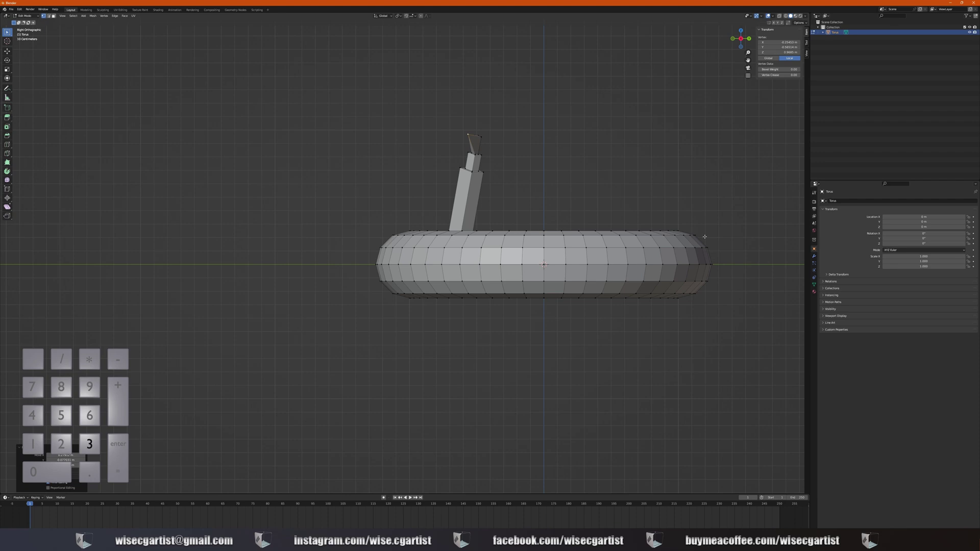
key("KP_7")
key("Home")
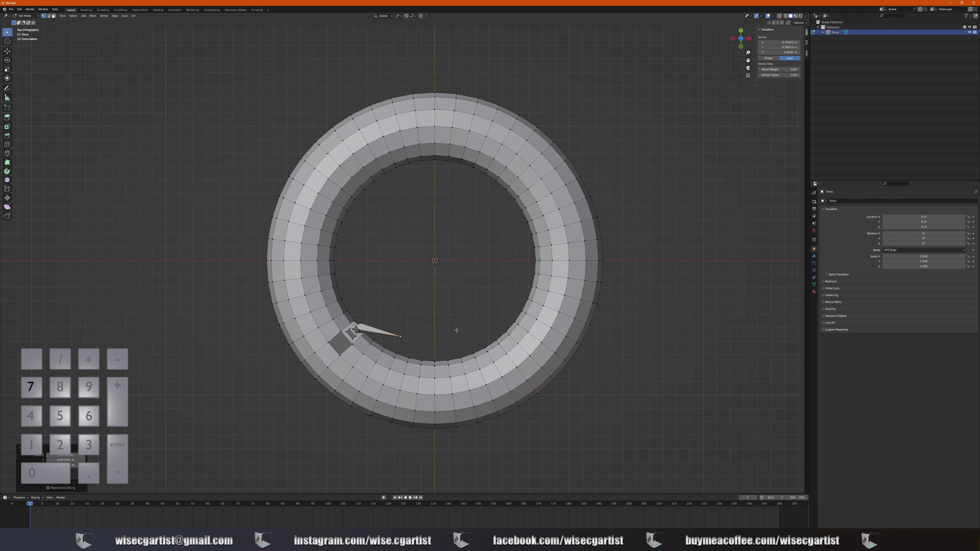
- Back in Object Mode, shrink the torus to 0.347 scale and delete it
key("Tab")
middle_click_drag(456, 330, 270, 332)
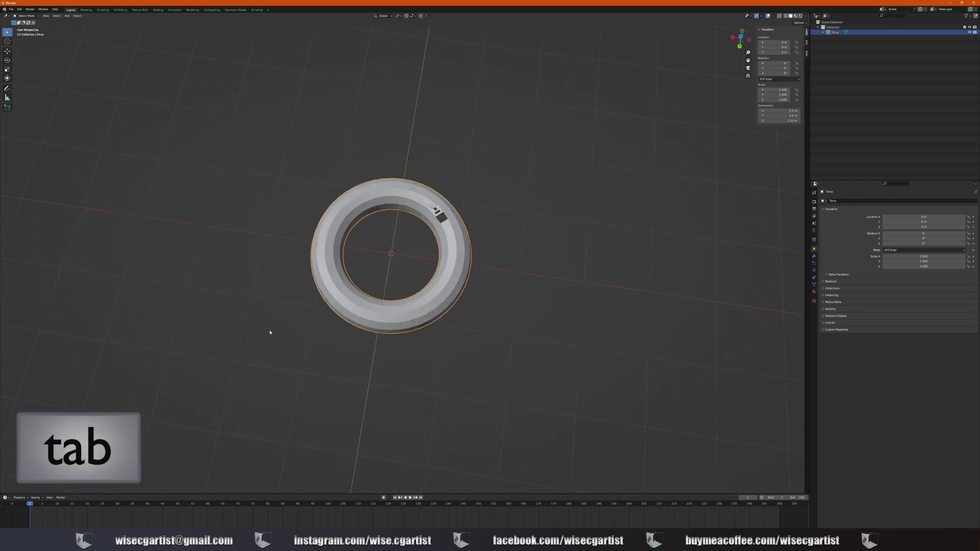
key("s")
left_click(491, 307)
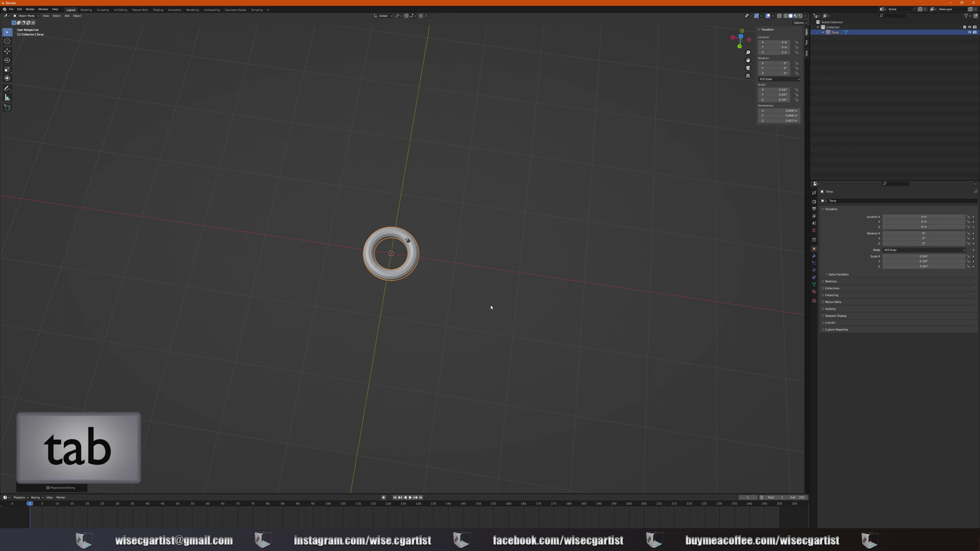
key("x")
left_click(480, 305)
middle_click_drag(447, 311, 400, 285)
- Add a cube, shrink it to 0.310, and cancel trial rotate and move to keep it at the origin
key("shift+a")
mouse_move(401, 288)
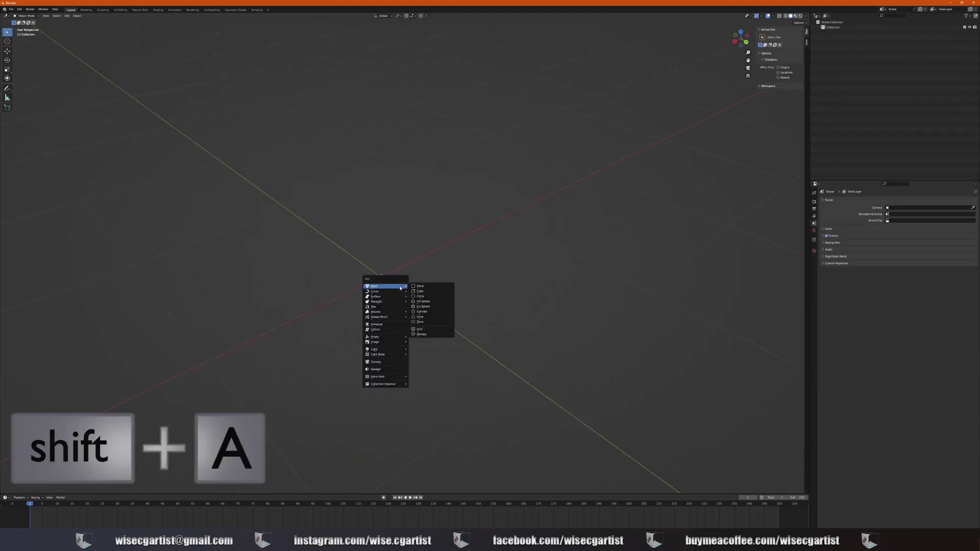
left_click(438, 291)
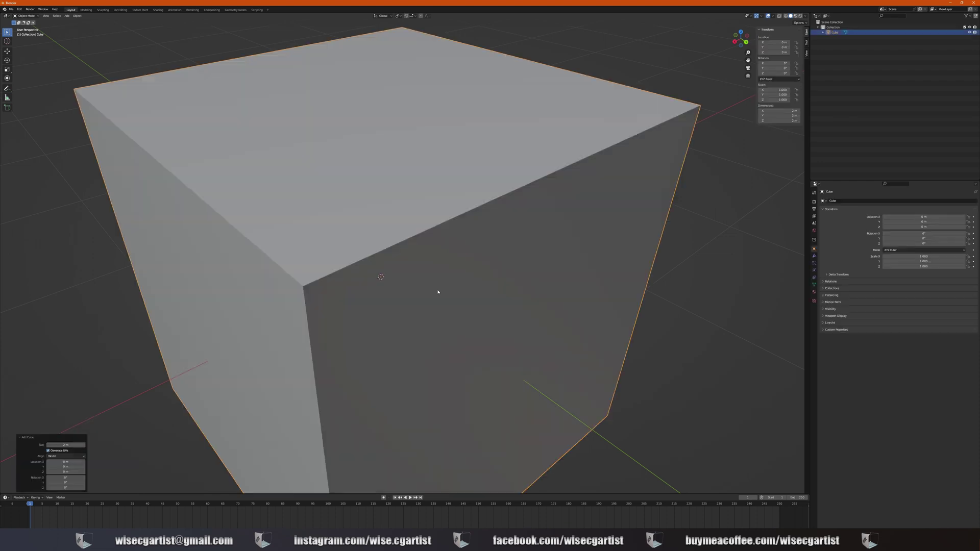
key("s")
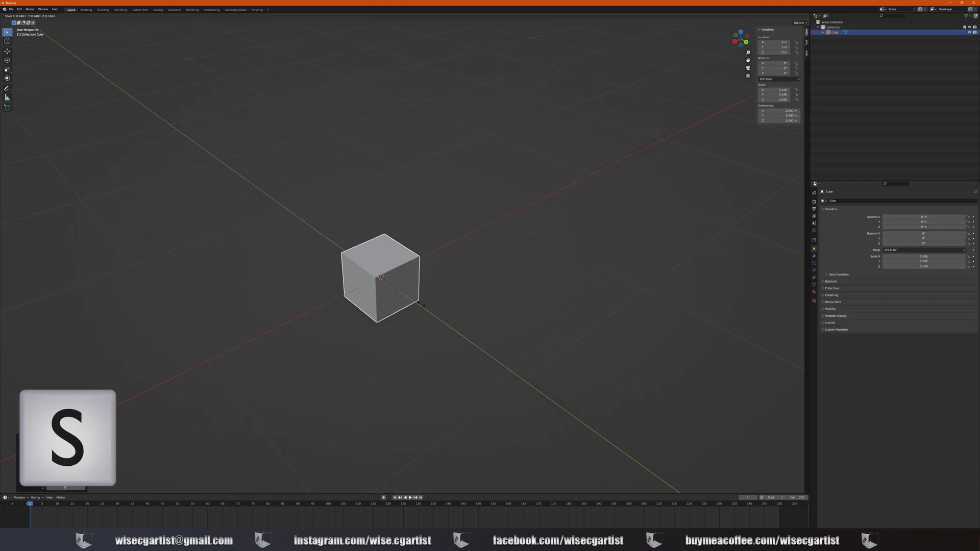
left_click(470, 325)
key("r")
right_click(531, 291)
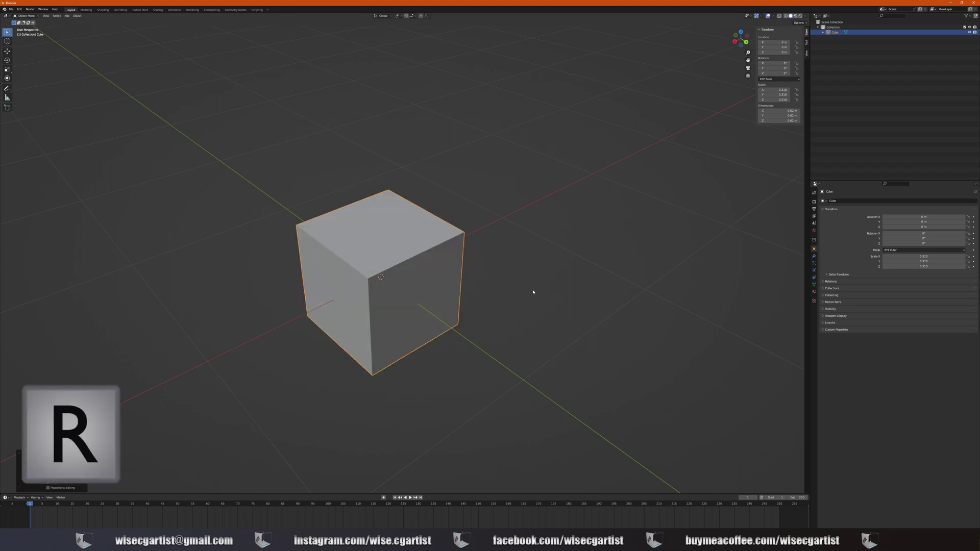
key("g")
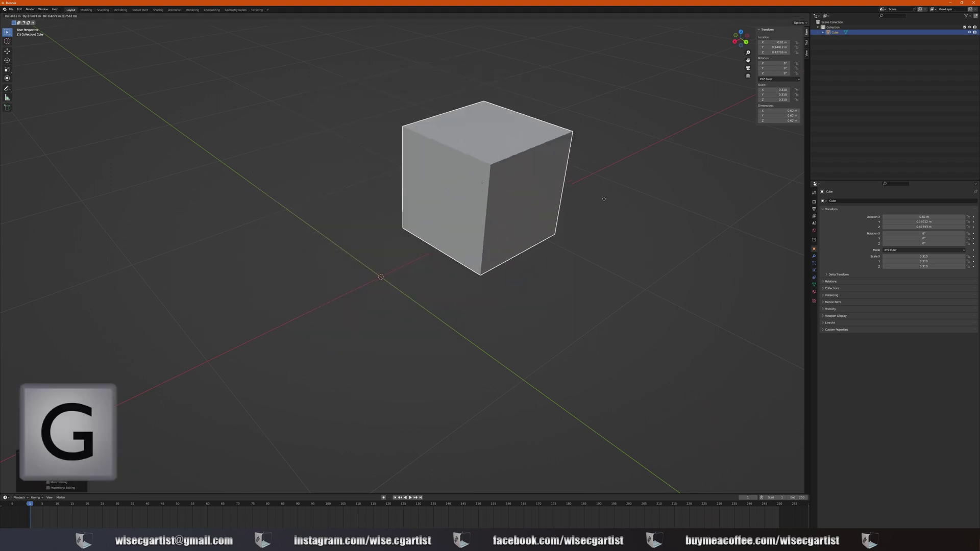
right_click(537, 272)
- In Edit Mode with face selection, select the cube's top face
key("Tab")
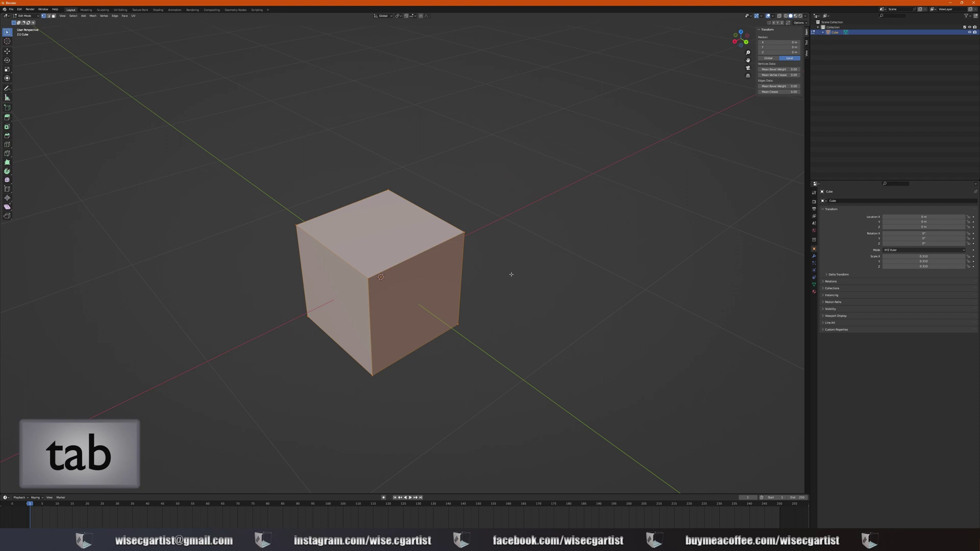
scroll(470, 282, "down", 3)
key("1")
key("2")
key("3")
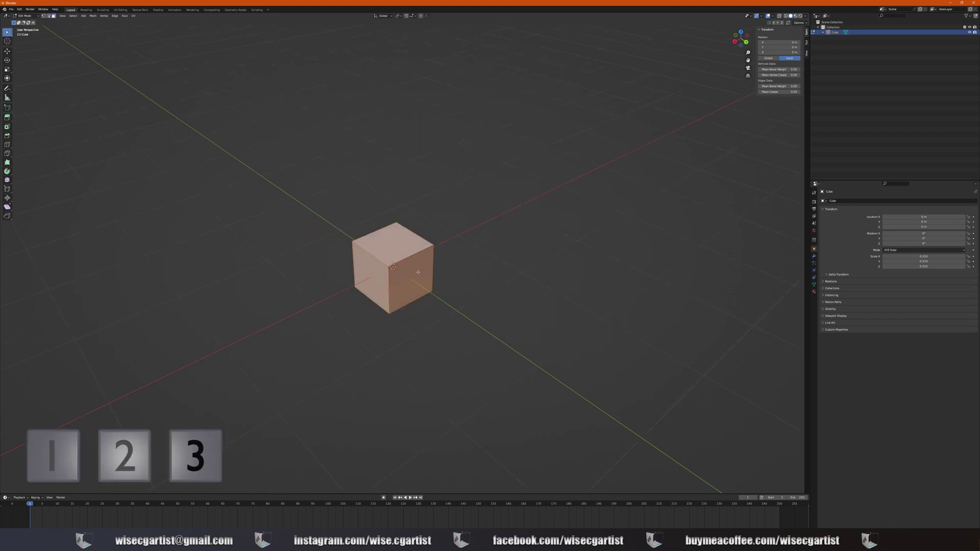
left_click(401, 248)
- Extrude the top face upward into a taller box and inset it to form a rim
key("e")
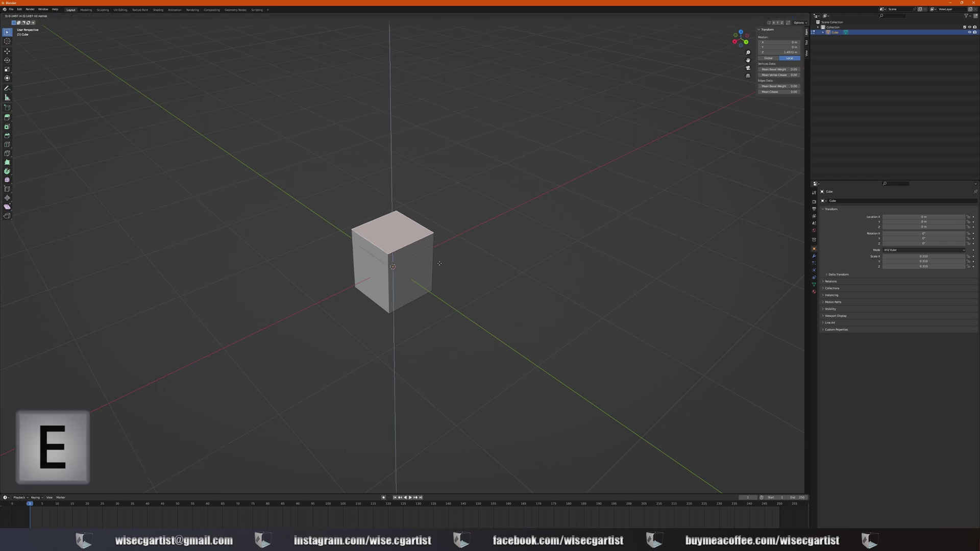
left_click(447, 218)
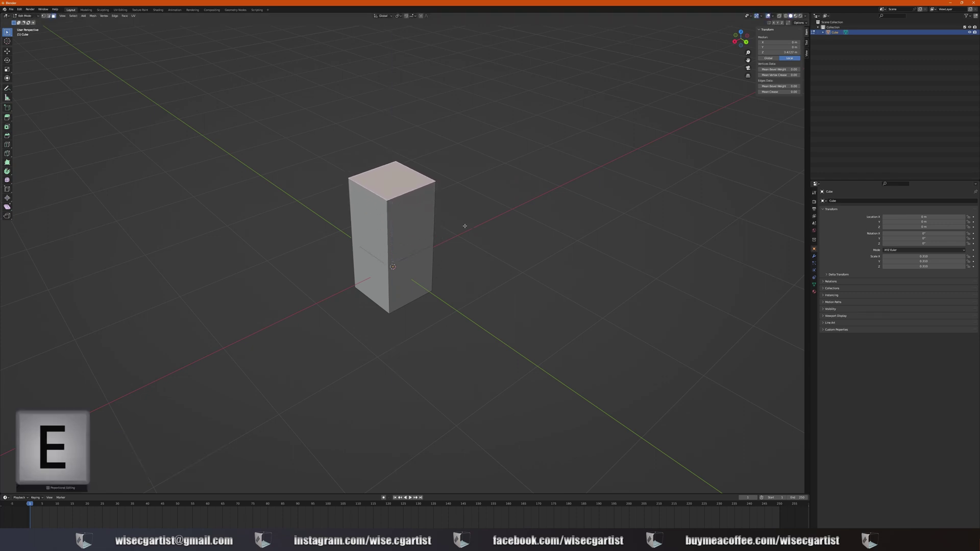
key("i")
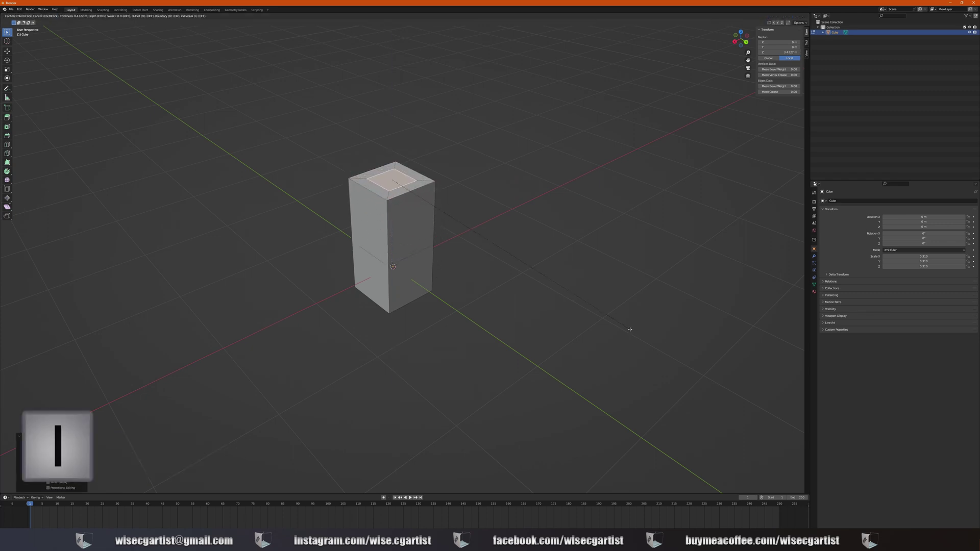
left_click(630, 329)
- Extrude the inset face downward to hollow the box, then inset the inner floor face
key("e")
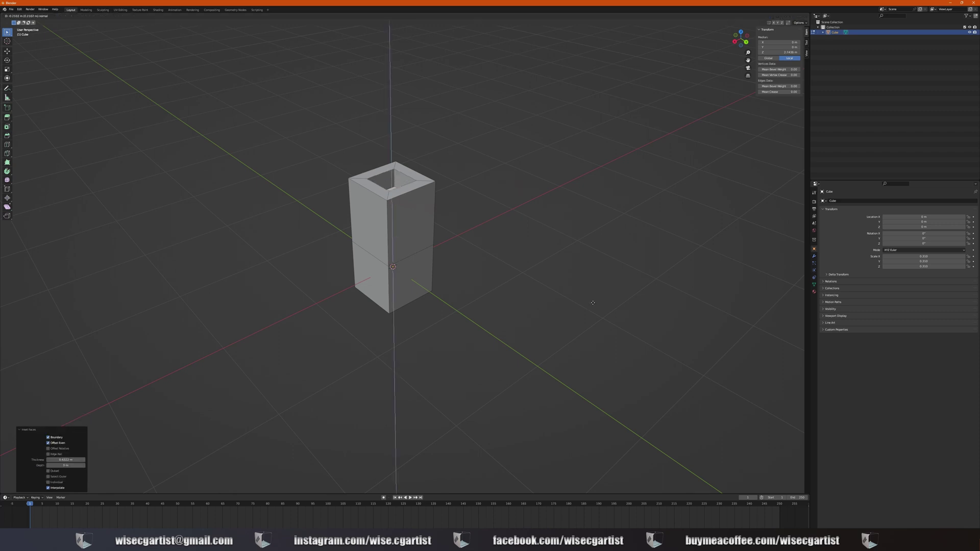
left_click(633, 320)
key("i")
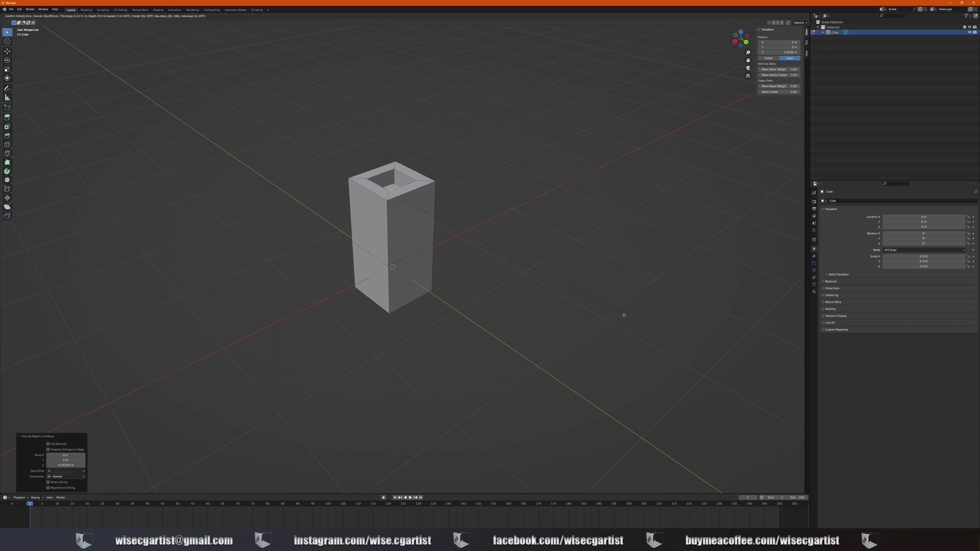
left_click(627, 320)
- Extrude the inner floor face upward into a thin rod rising from the box's opening
key("e")
left_click(627, 223)
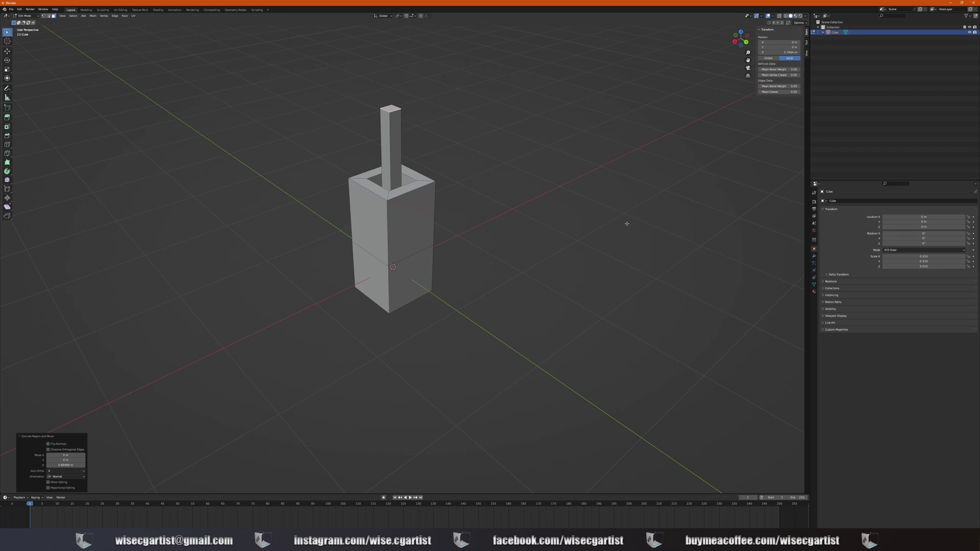
key("r")
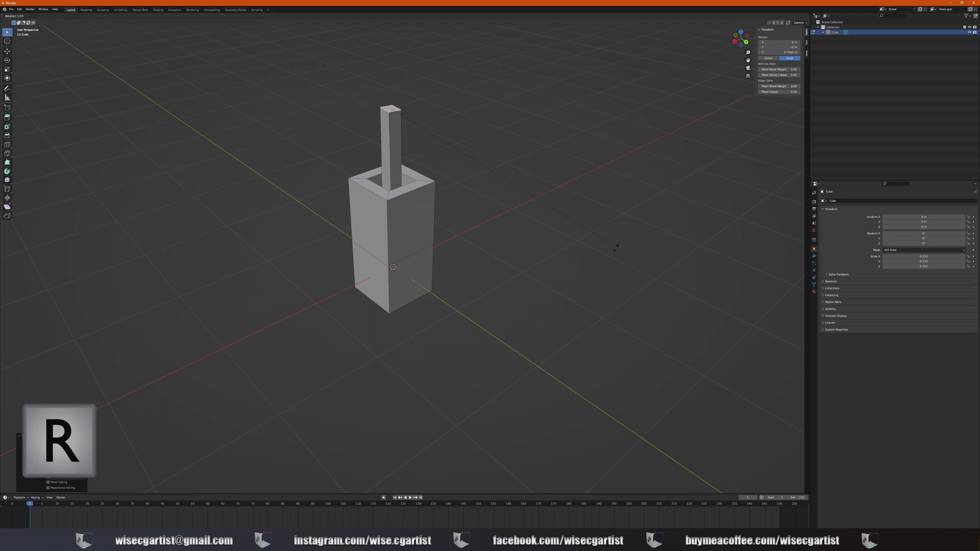
right_click(573, 184)
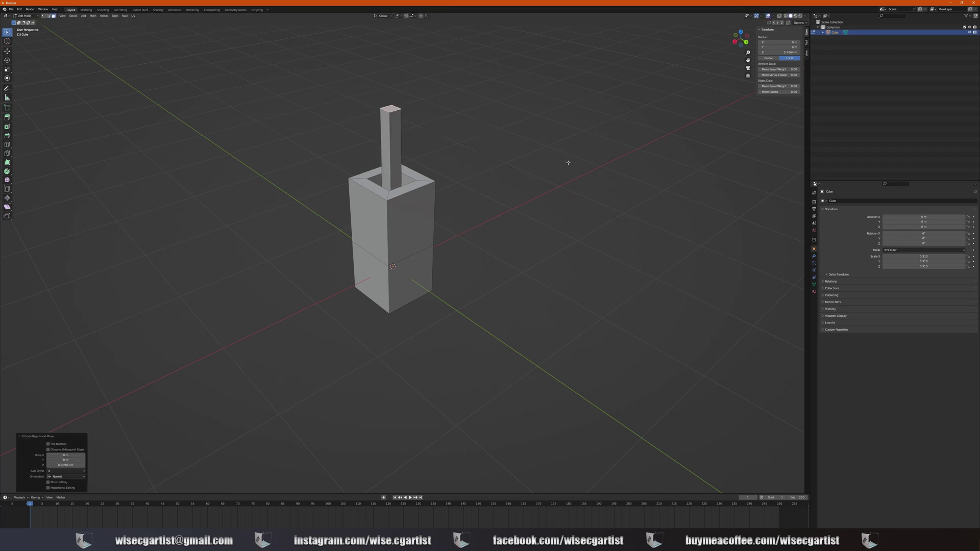
key("g")
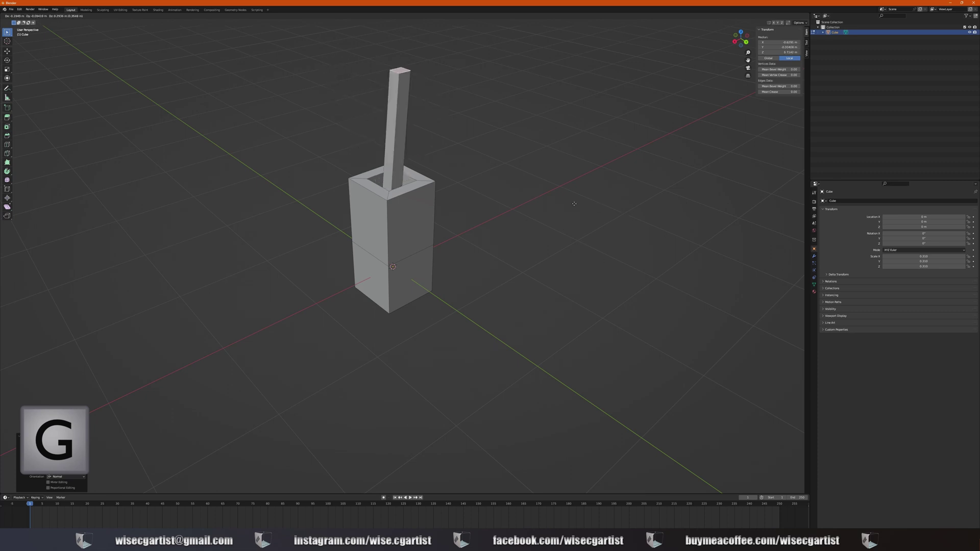
right_click(542, 215)
scroll(517, 256, "down", 5)
middle_click_drag(517, 256, 484, 337)
scroll(433, 256, "up", 2)
key("Tab")
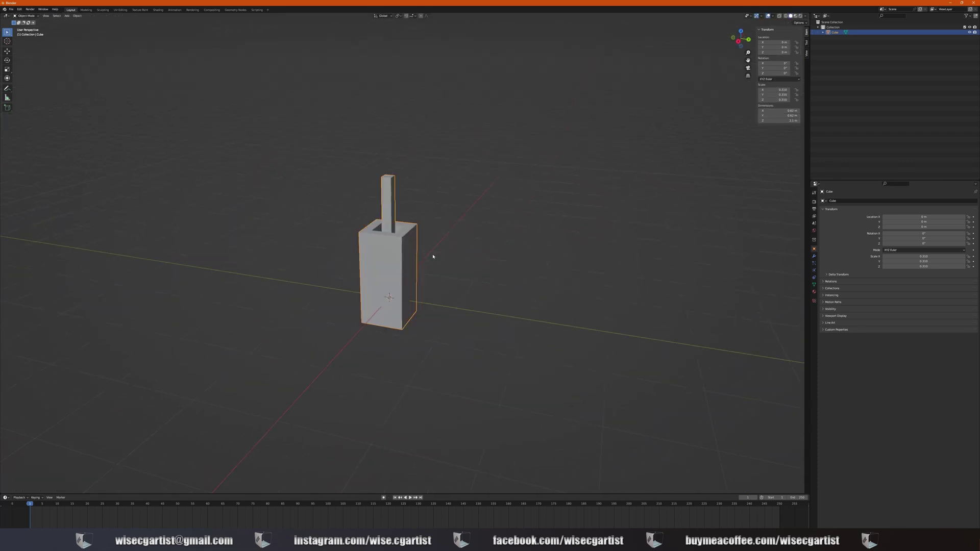